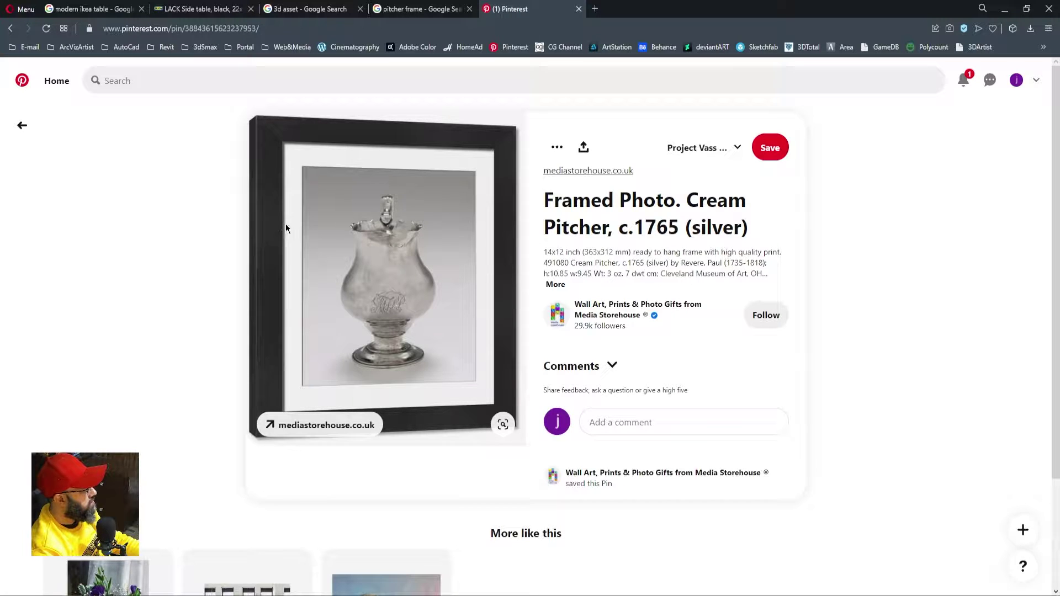
Save the framed pitcher photo as a JPEG named "pitc frame" in the REFERENCES folder
right_click(311, 231)
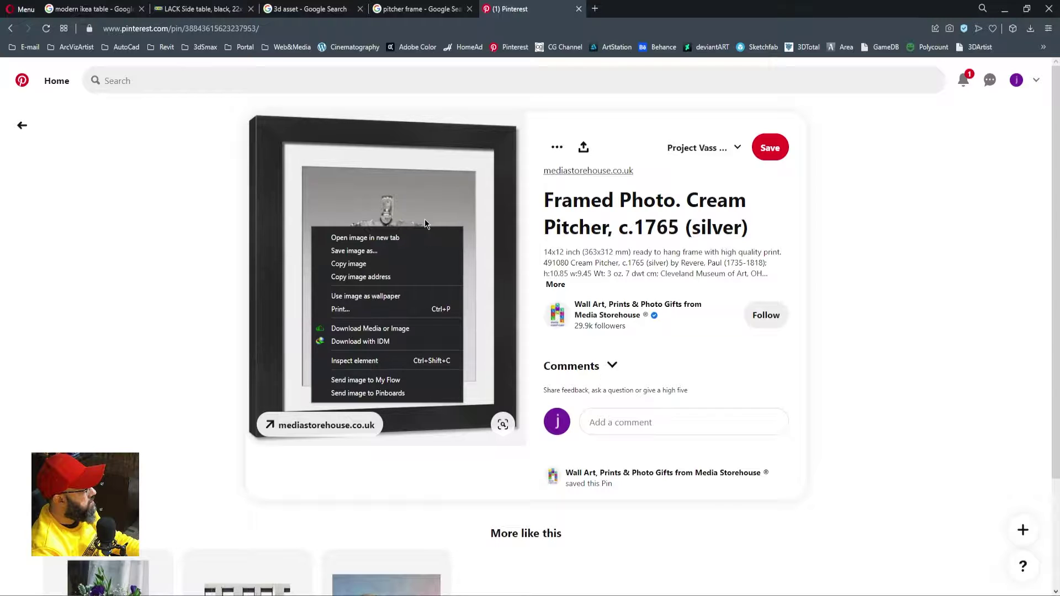
click(364, 250)
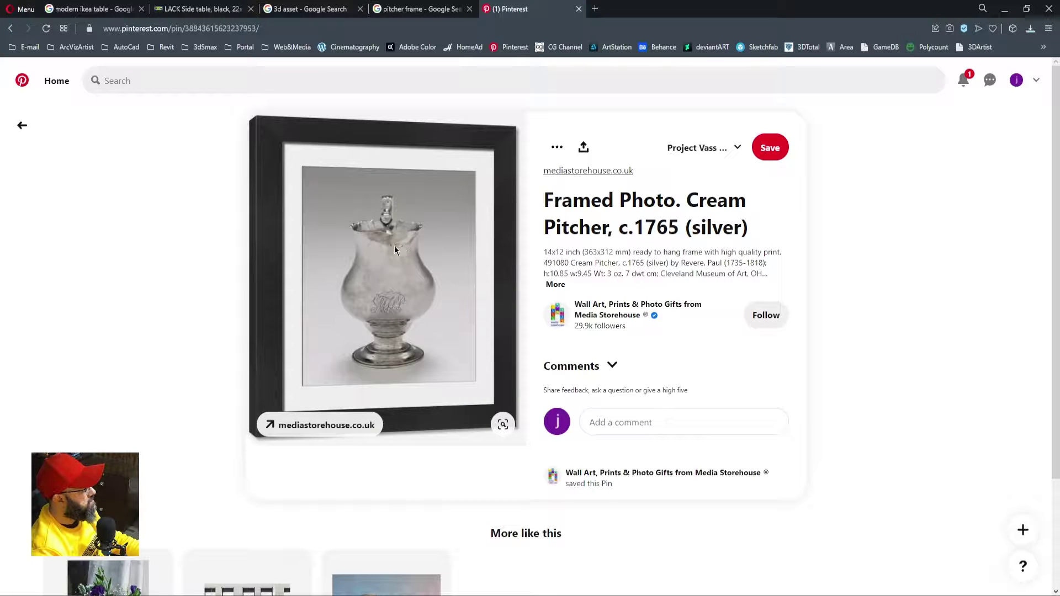
text(pitc)
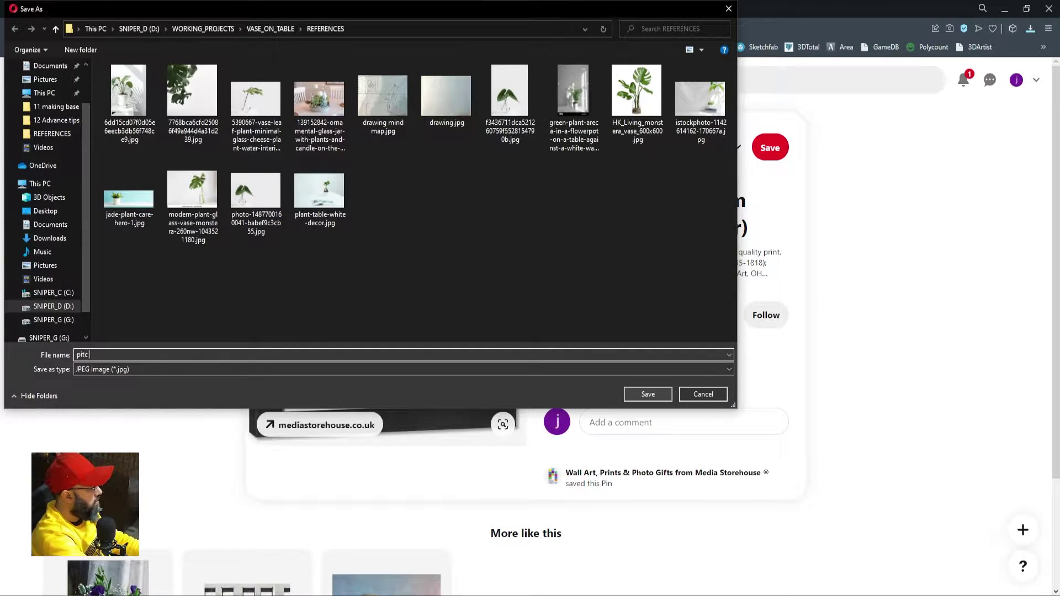
text( frame)
key(Return)
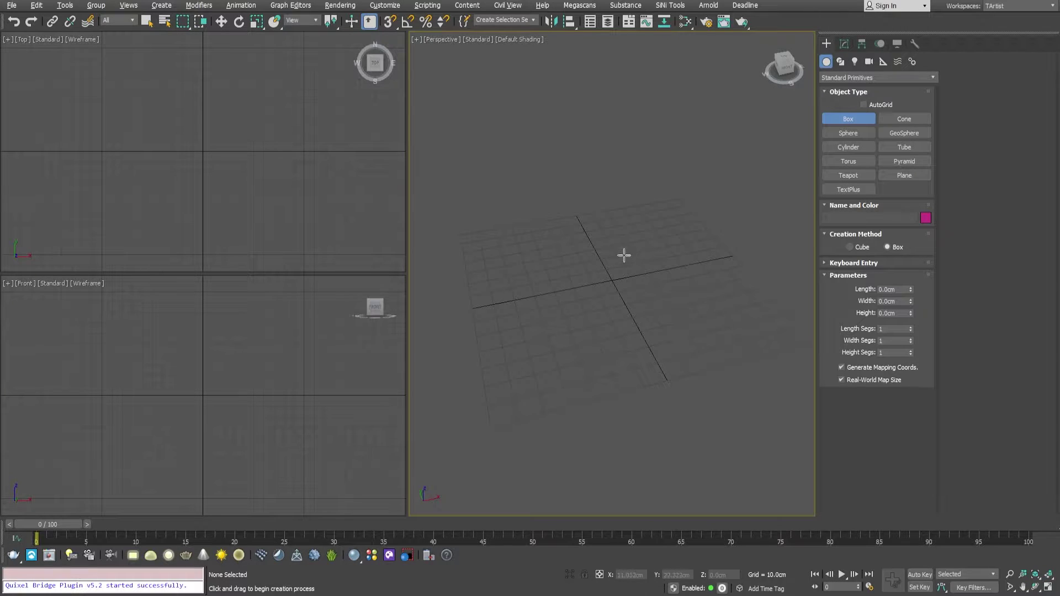
In 3ds Max, create a box on the perspective grid with length 50 cm, width 50 cm and height 5 cm
drag(621, 252, 569, 313)
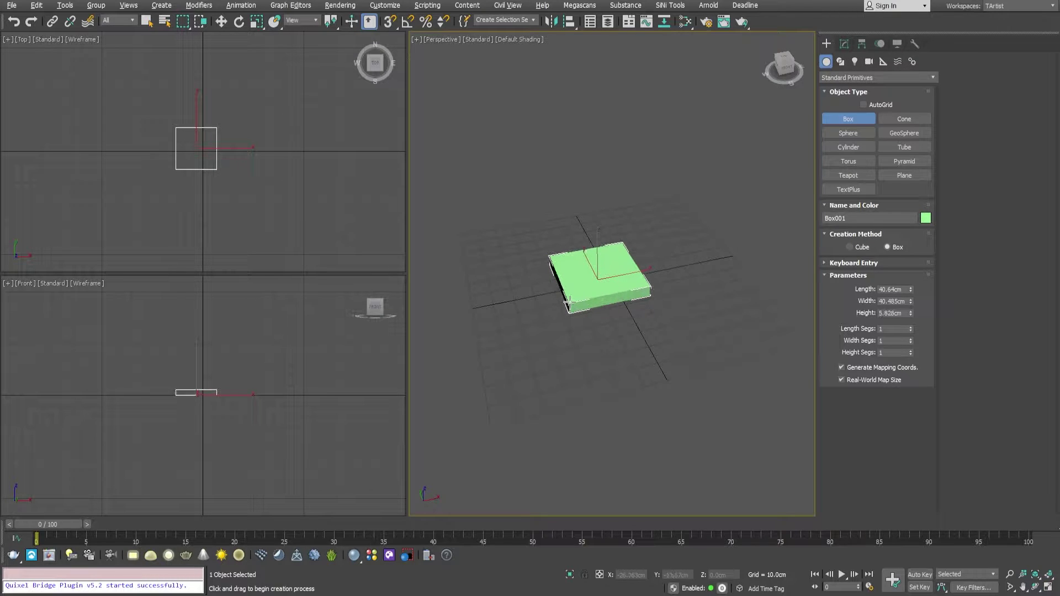
click(569, 302)
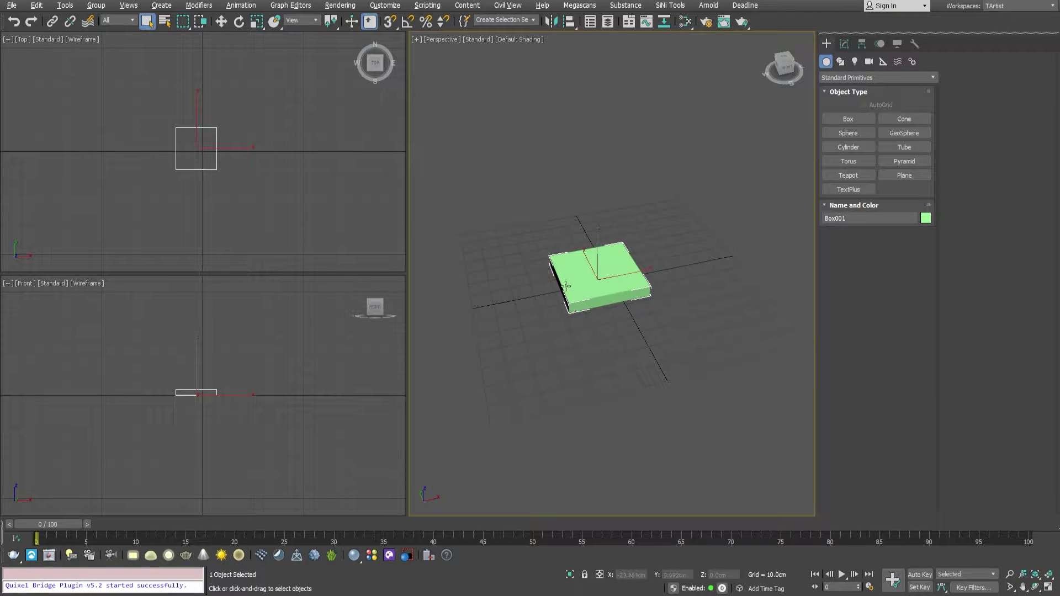
click(844, 45)
double_click(886, 307)
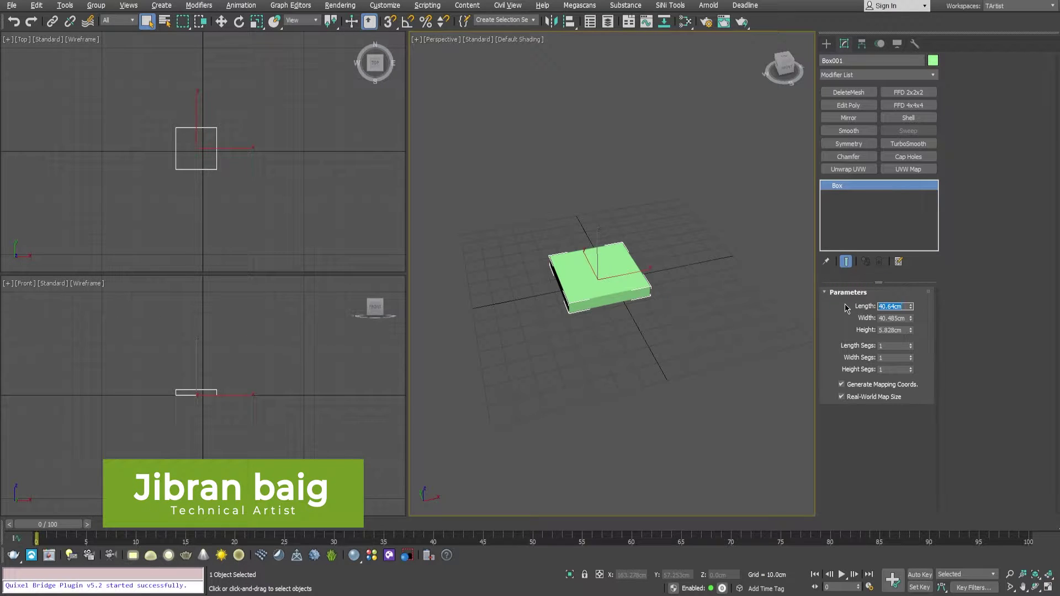
text(50)
key(Tab)
text(50)
key(Tab)
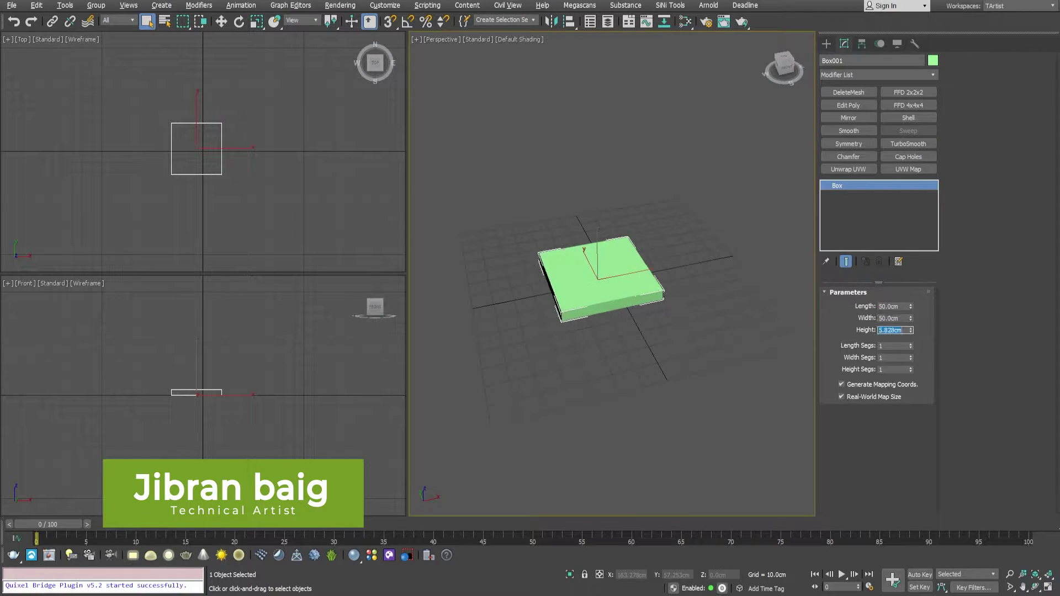
text(5)
key(Return)
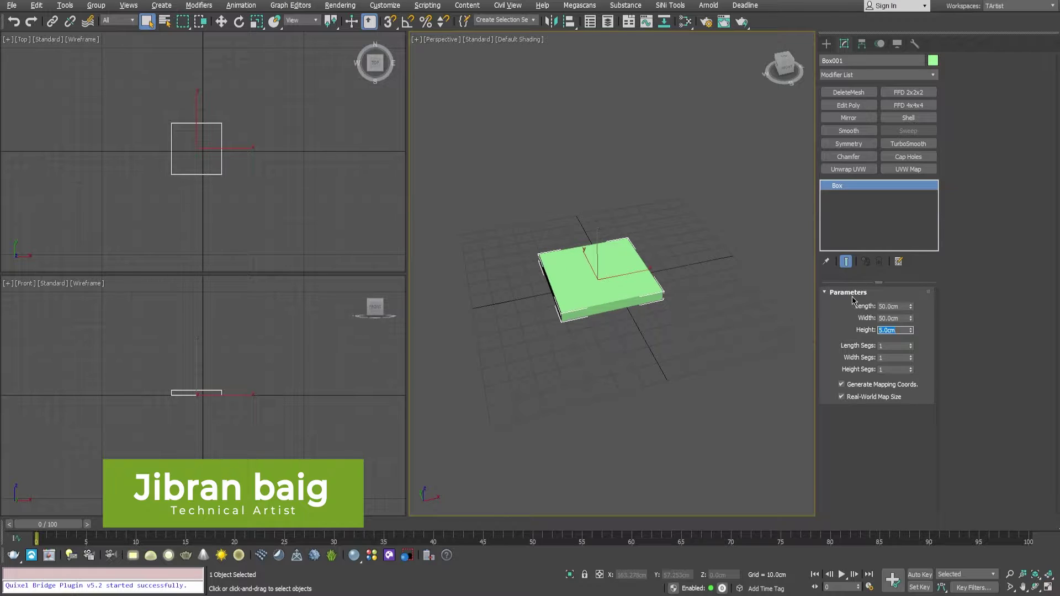
Show edged faces in the perspective view and add an Edit Poly modifier to the box, working at polygon level
click(1036, 575)
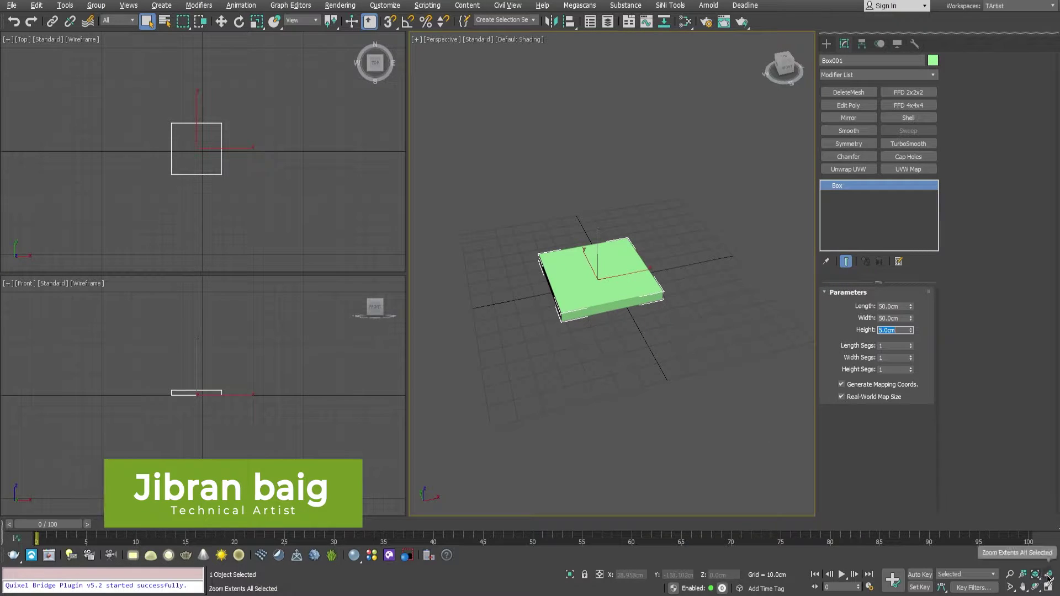
key(w)
key(F4)
mouse_move(572, 315)
alt+middle_down()
mouse_move(589, 291)
mouse_move(574, 296)
alt+middle_up()
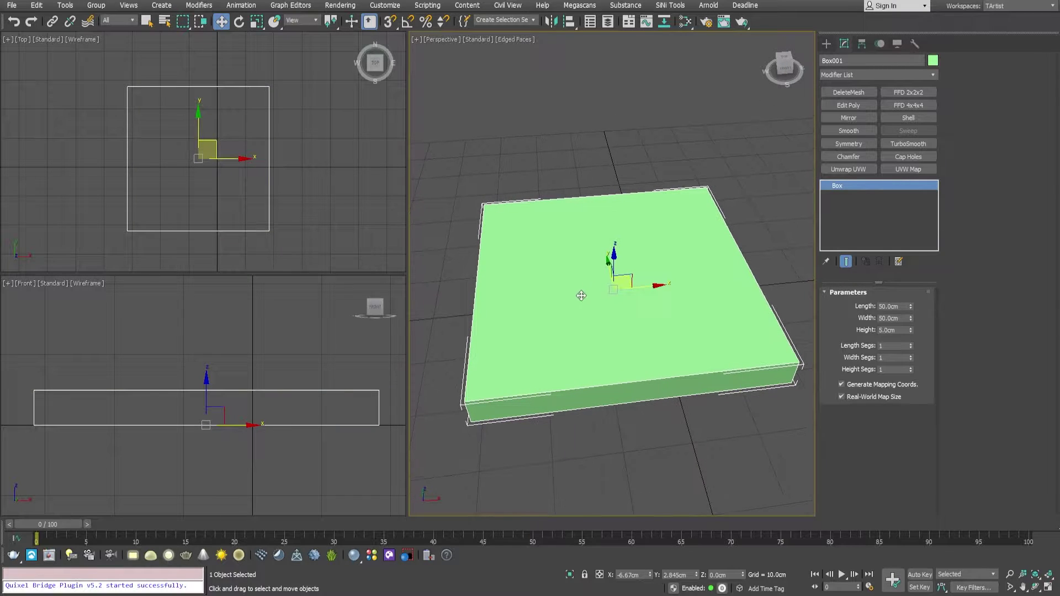
click(848, 105)
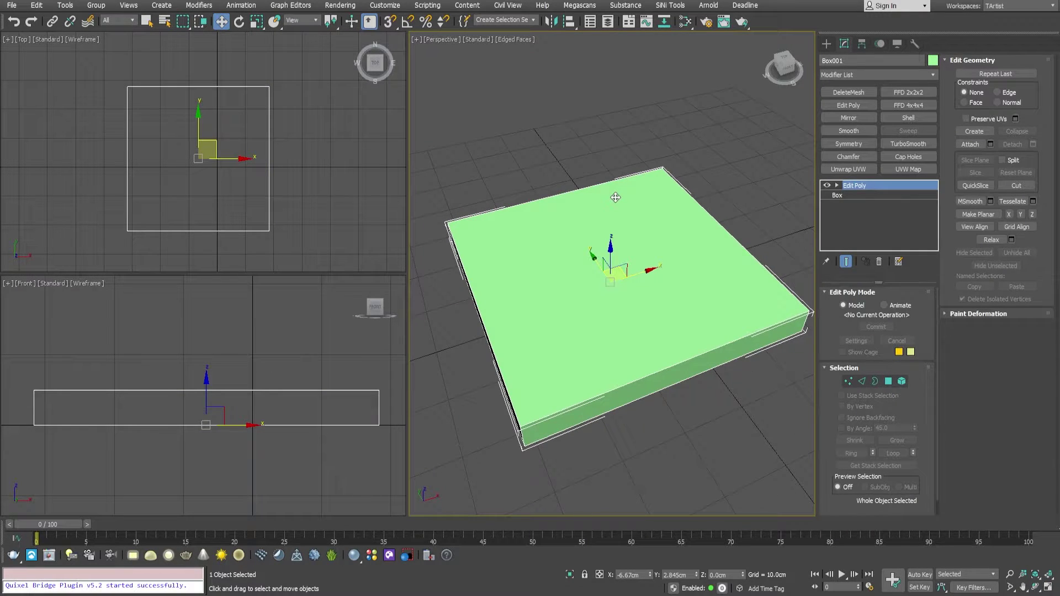
click(628, 21)
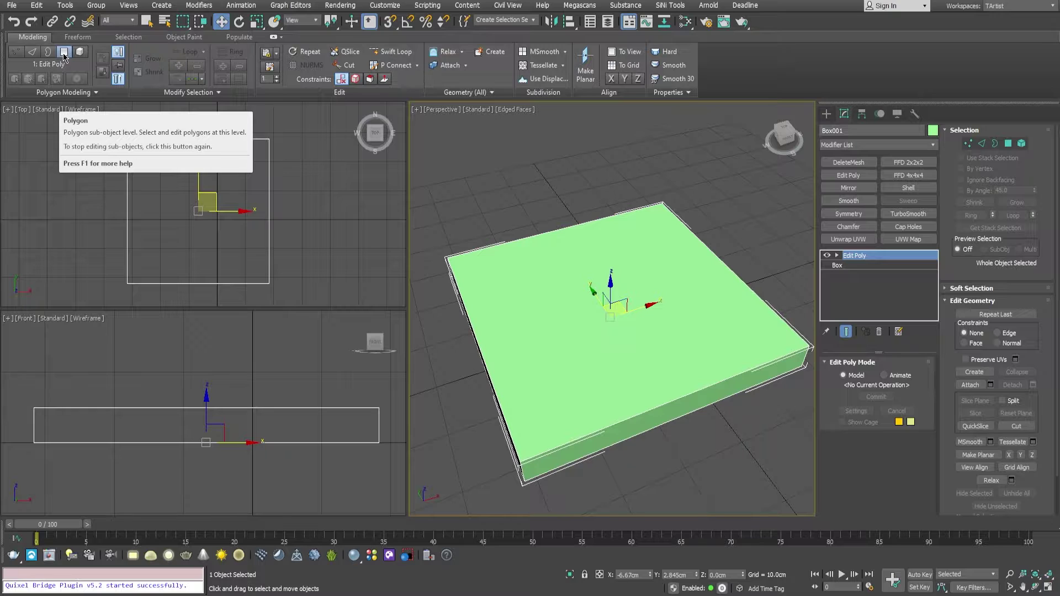
click(64, 55)
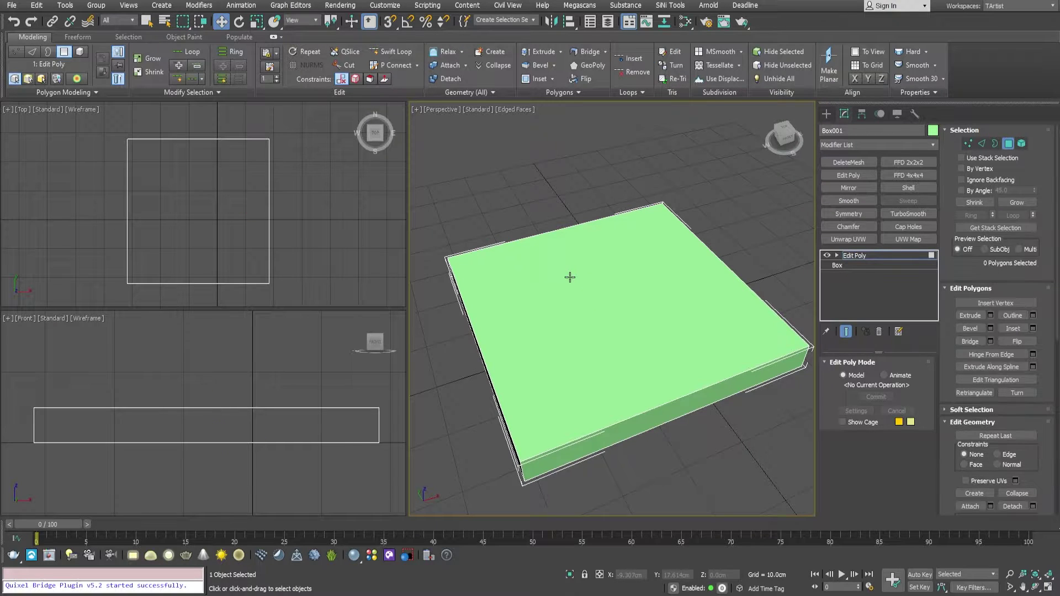
Inset the top polygon of the box by 5 cm to form the frame border
click(571, 278)
mouse_move(573, 314)
alt+middle_down()
mouse_move(563, 306)
mouse_move(574, 294)
alt+middle_up()
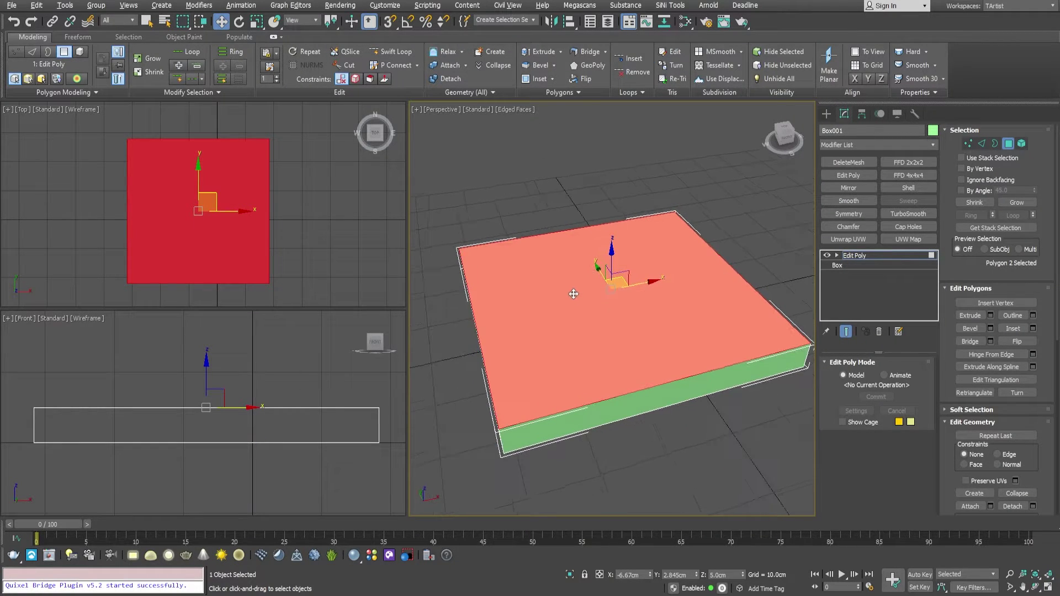
click(539, 79)
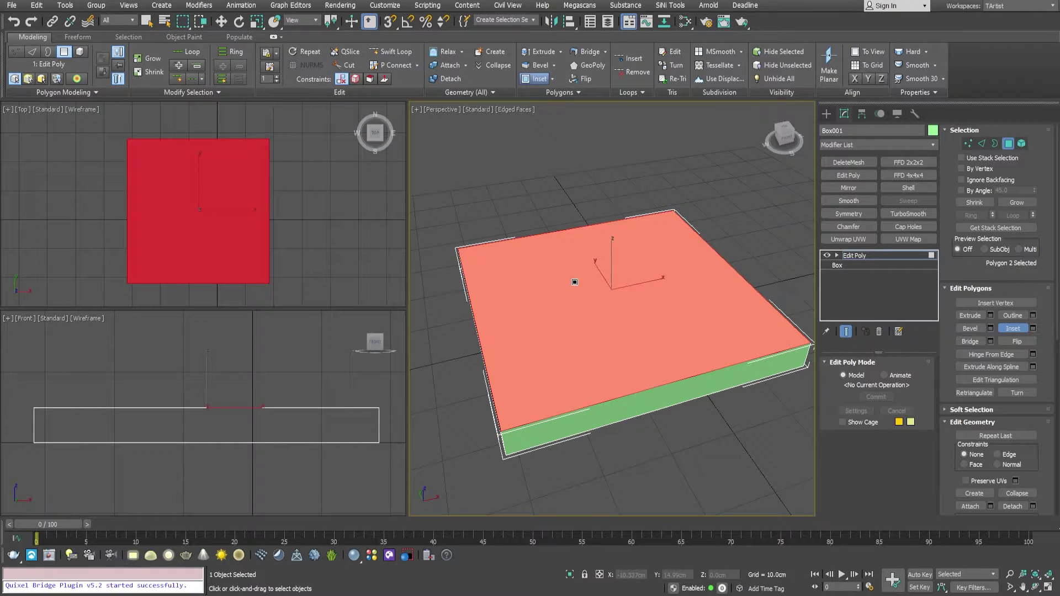
right_click(574, 277)
shift+click(534, 81)
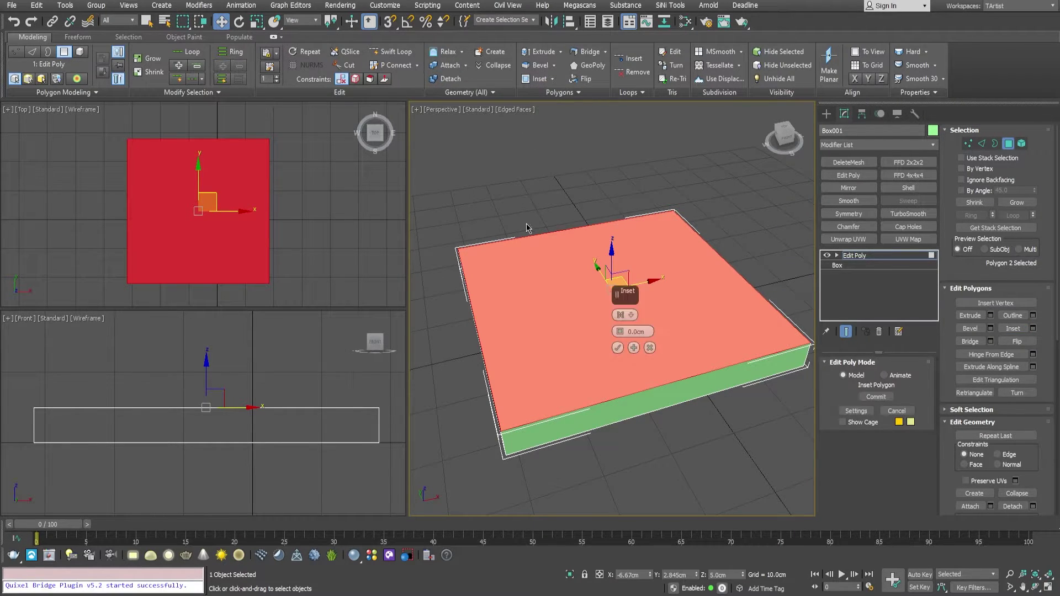
double_click(634, 333)
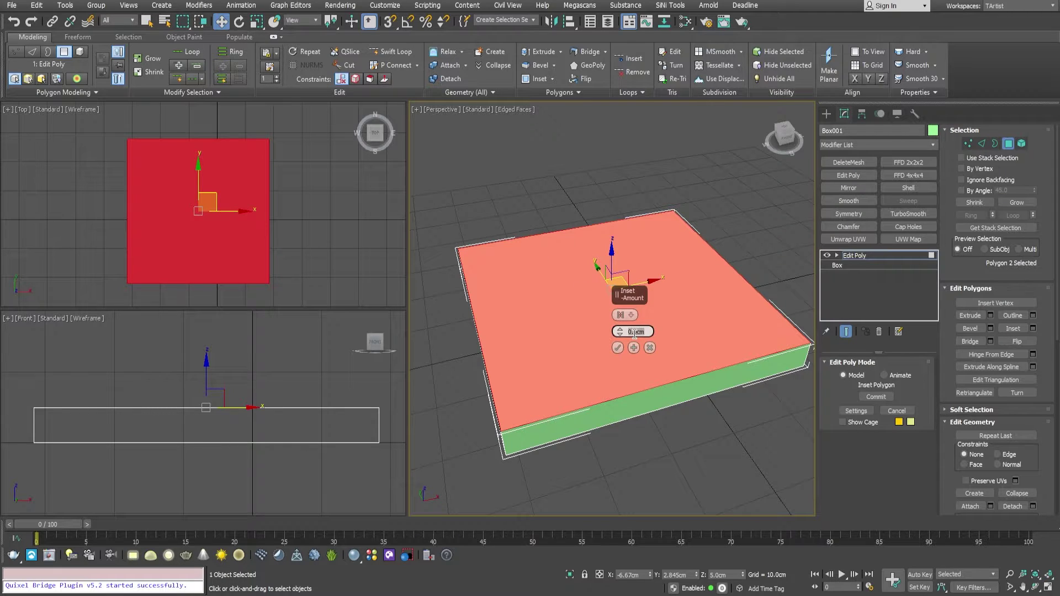
text(5)
key(Return)
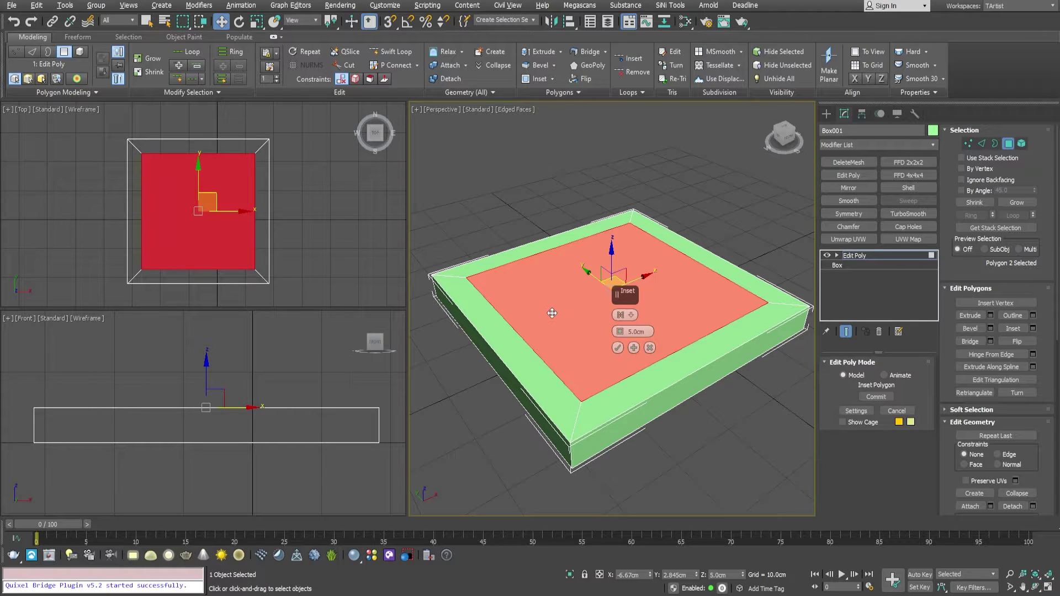
alt+middle_drag(552, 313, 544, 314)
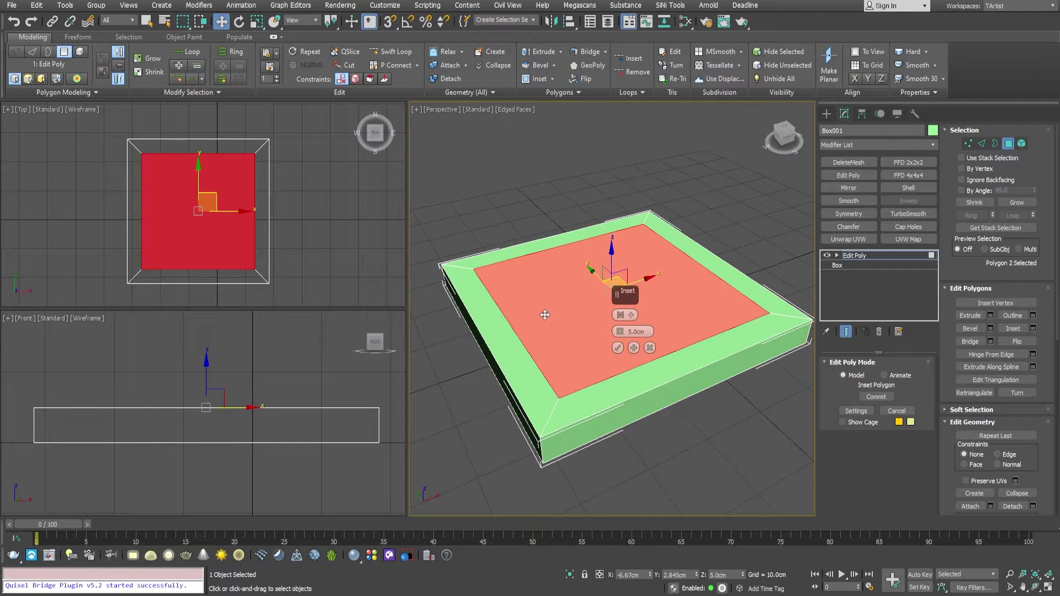
click(618, 349)
alt+middle_drag(538, 278, 538, 279)
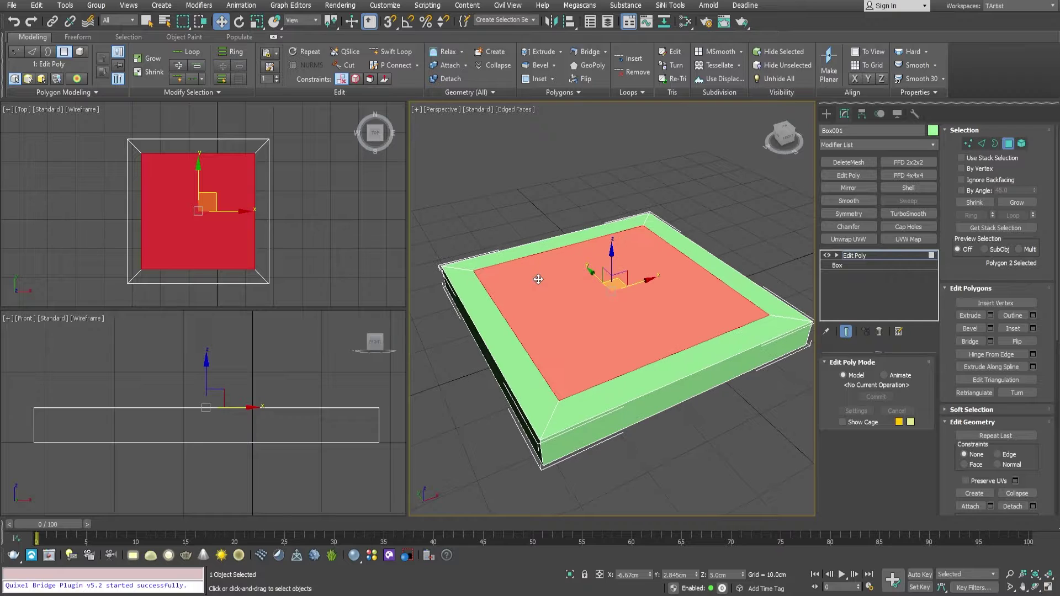
Extrude the inset top polygon into the box with a height of -0.5 cm
click(545, 53)
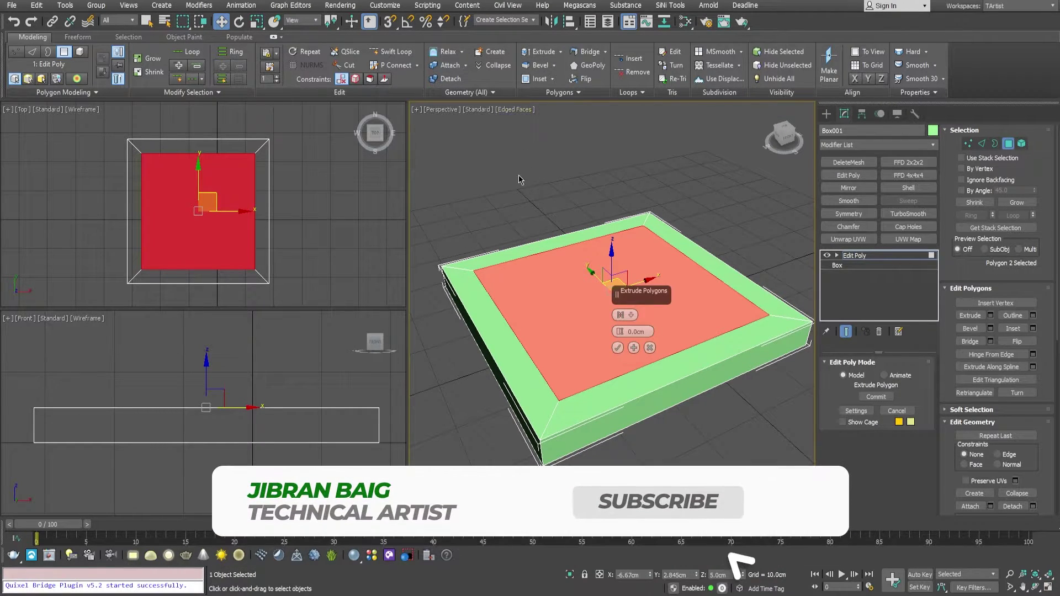
mouse_move(622, 332)
mouse_down()
mouse_move(622, 314)
mouse_move(628, 332)
mouse_up()
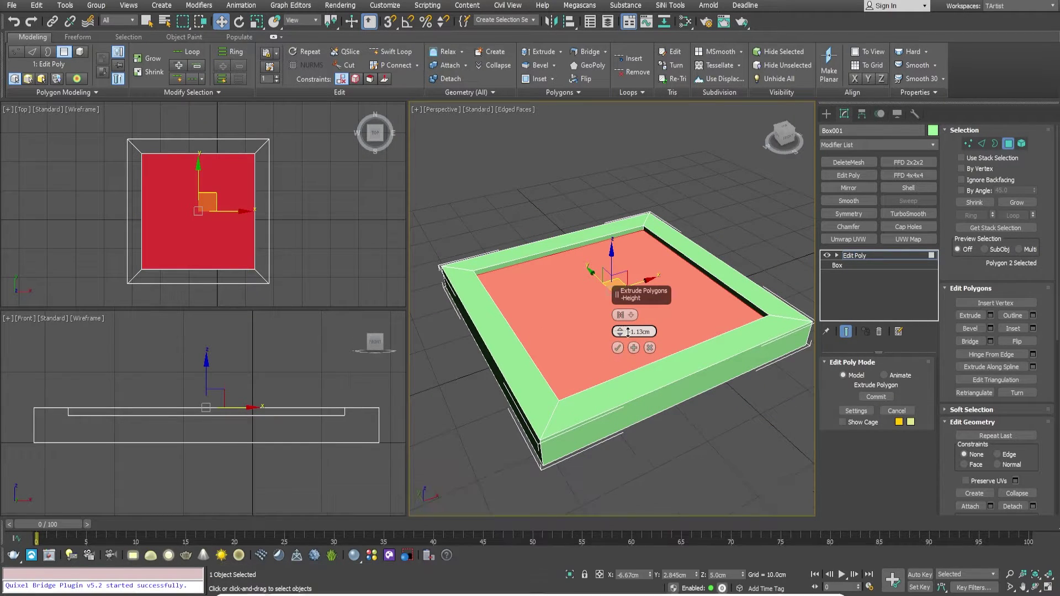
double_click(640, 331)
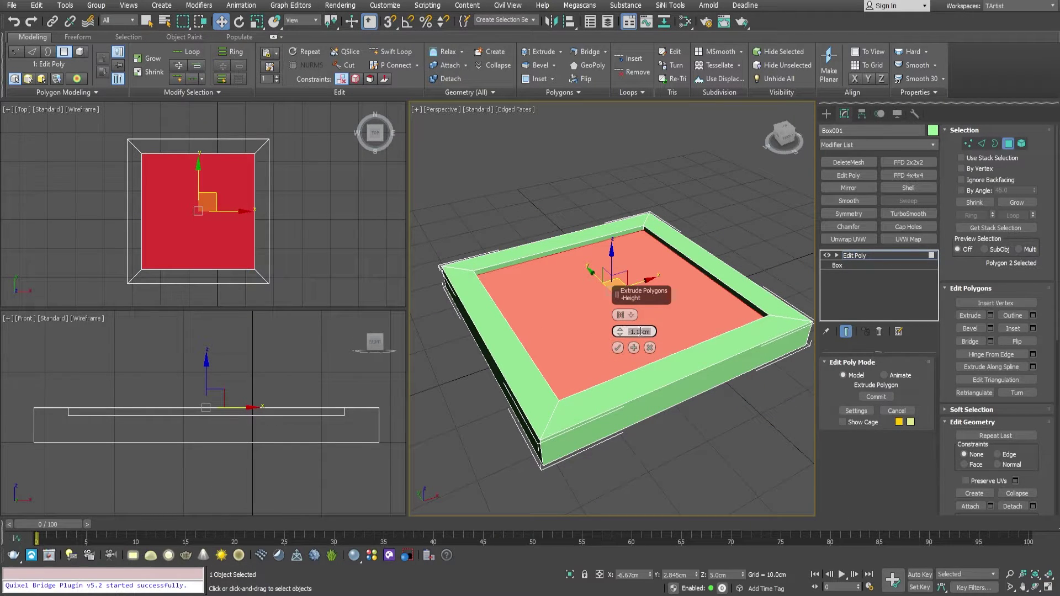
text(-0)
text(.2)
key(Return)
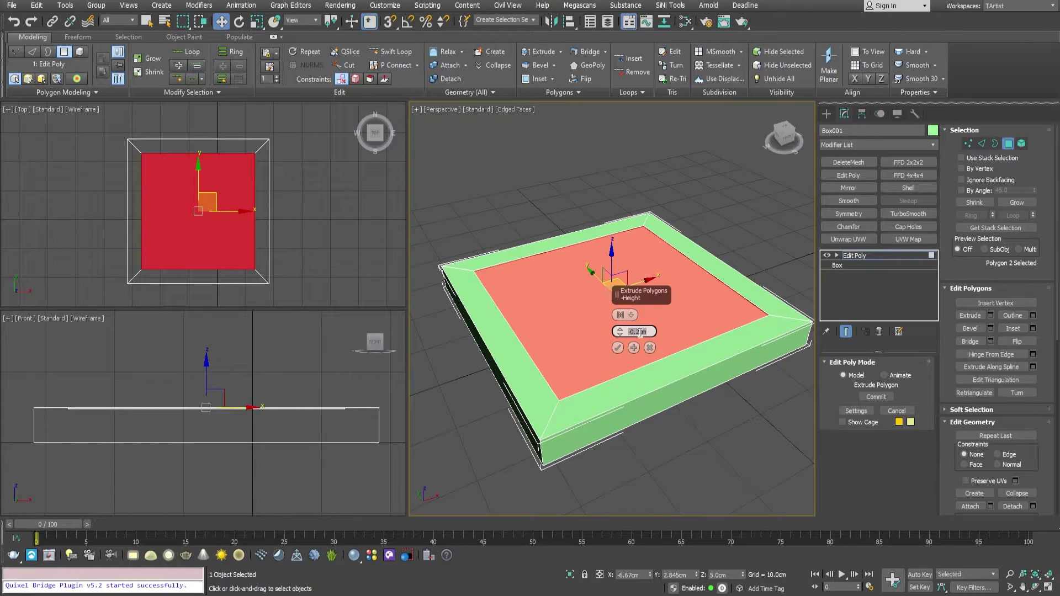
text(-.5)
key(Return)
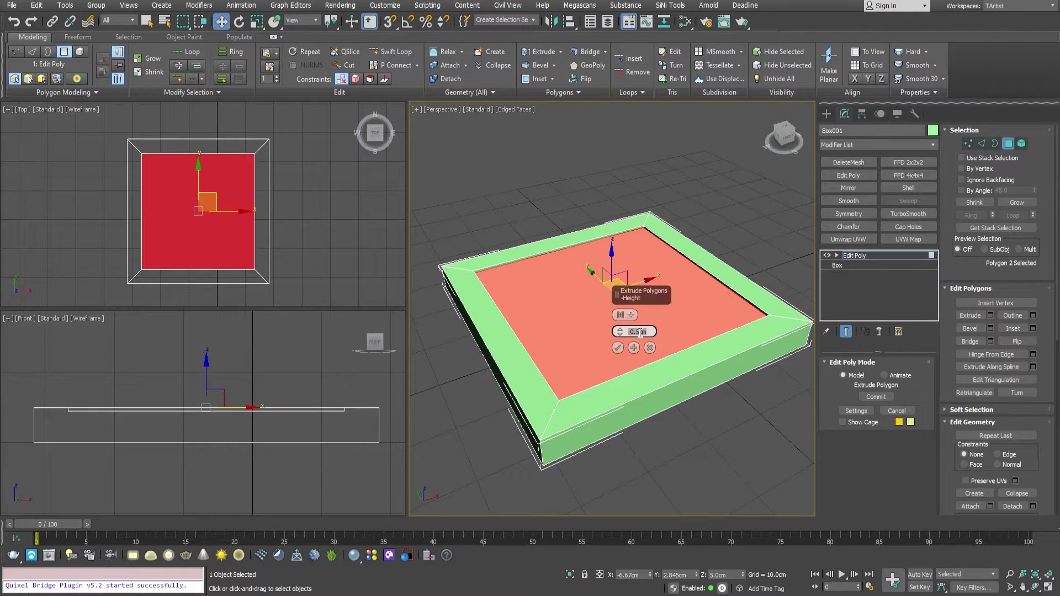
text(c)
click(618, 347)
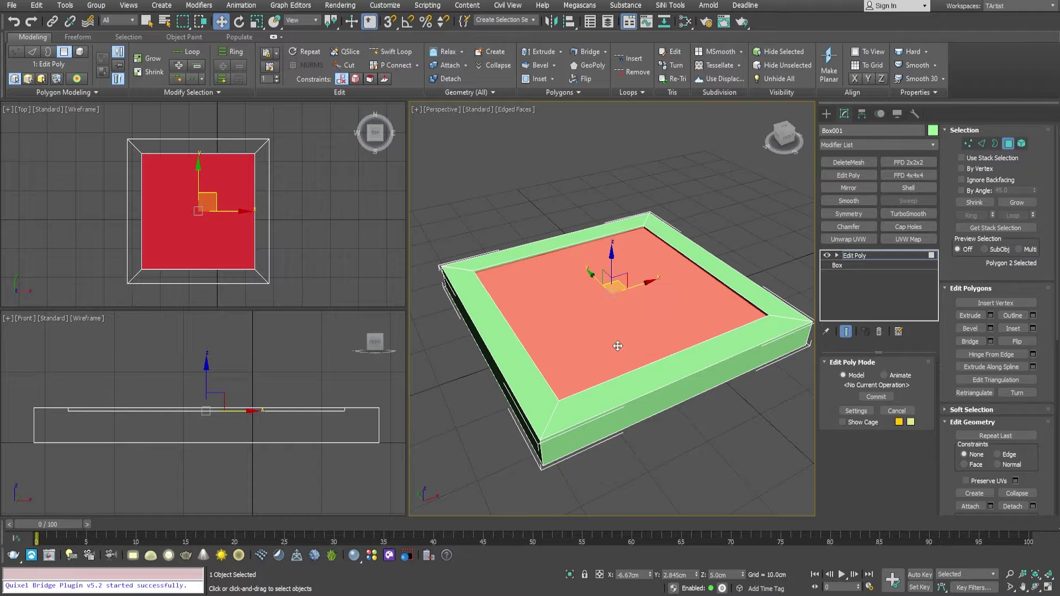
Inset the recessed polygon by 4 cm to form a second, inner border
click(535, 80)
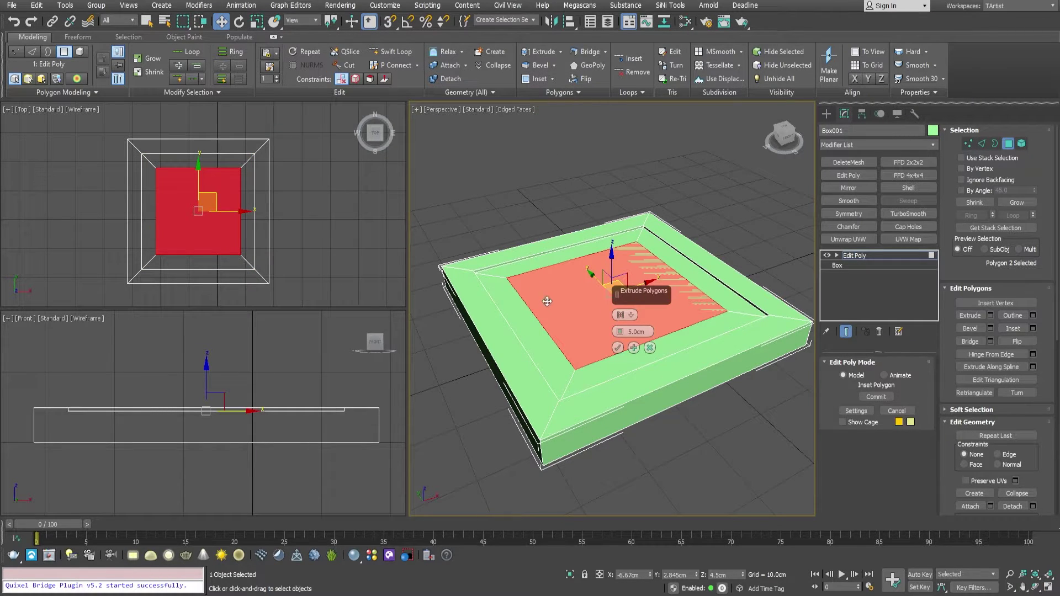
alt+middle_drag(548, 296, 531, 311)
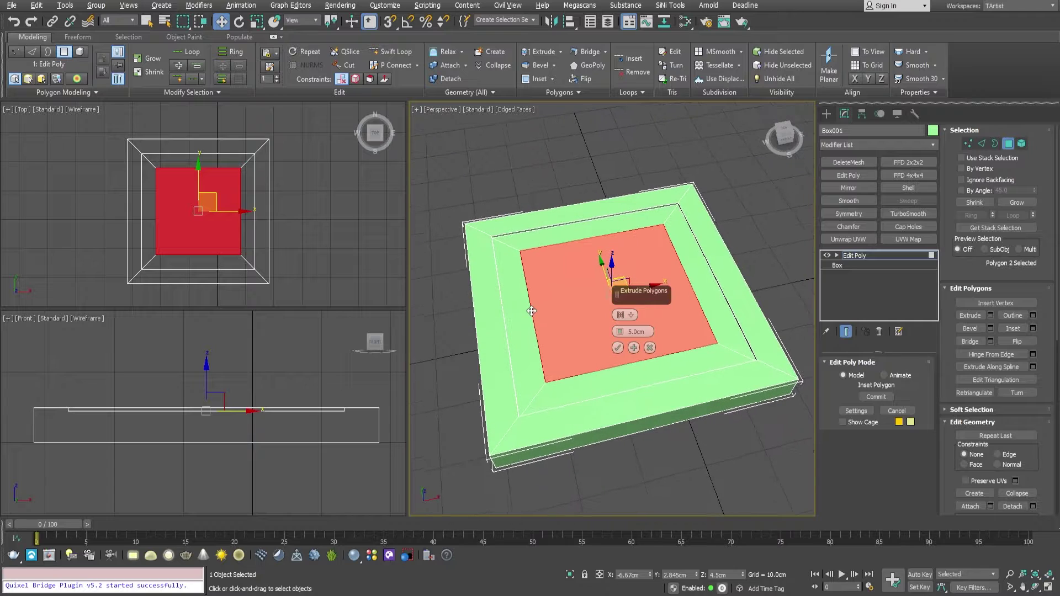
click(640, 333)
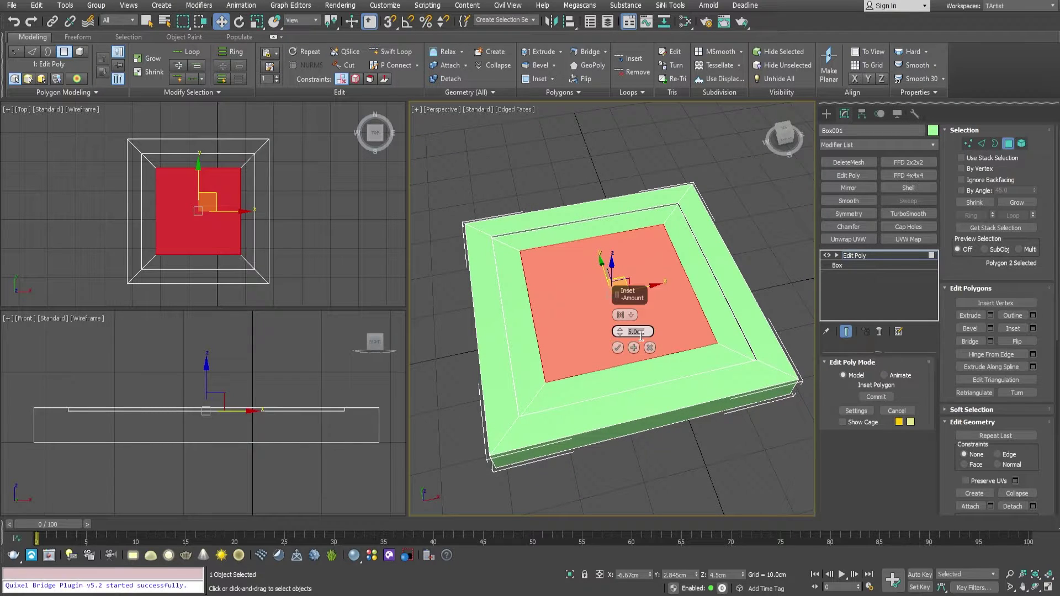
text(4)
key(Return)
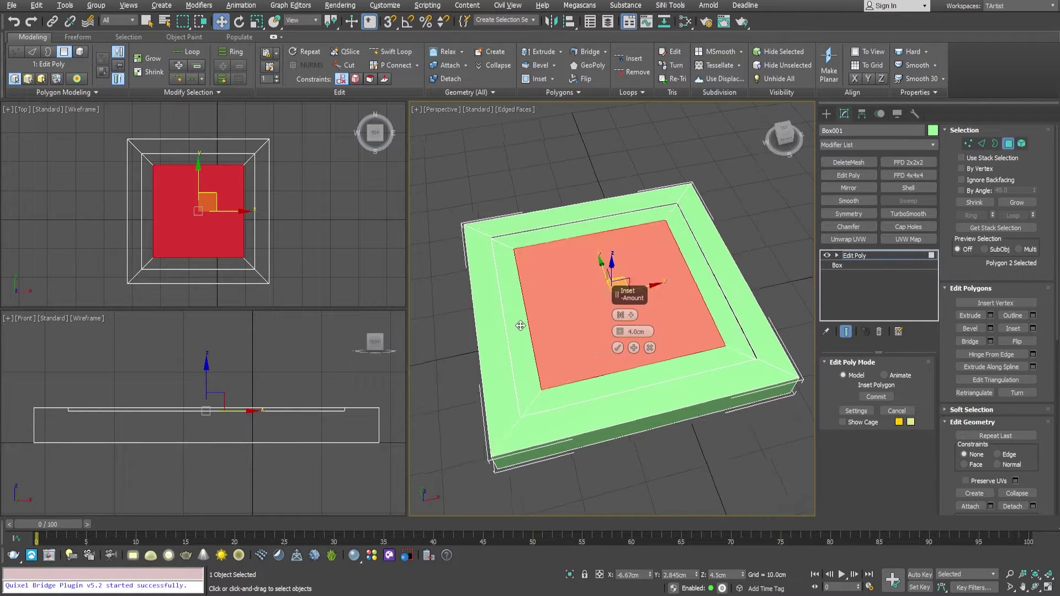
alt+middle_drag(528, 331, 532, 326)
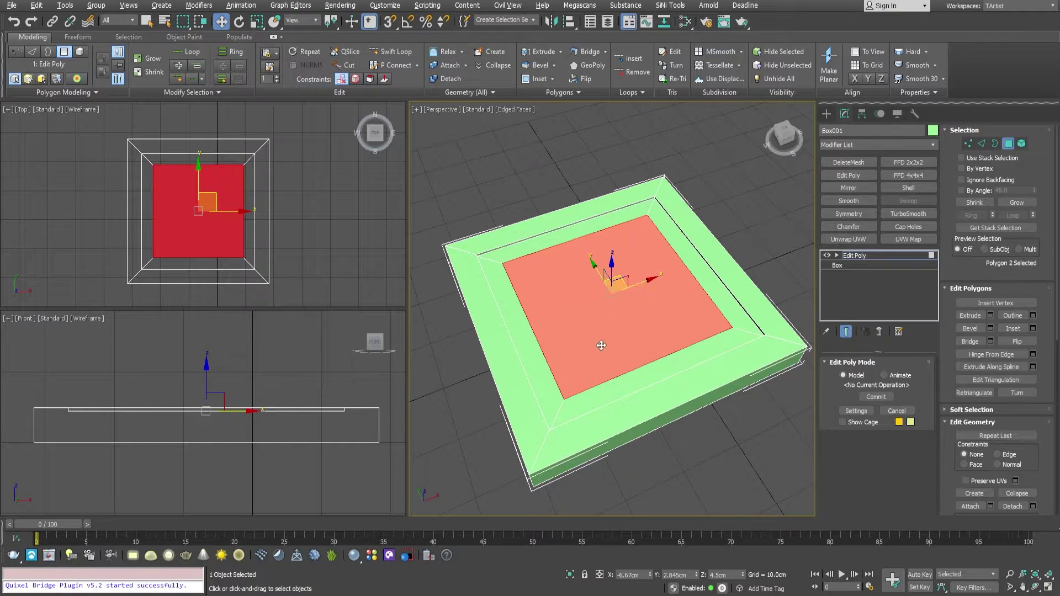
Extrude the inner recessed polygon of the frame with a height of -0.2 cm
alt+middle_drag(589, 336, 569, 305)
scroll(570, 301, up, 3)
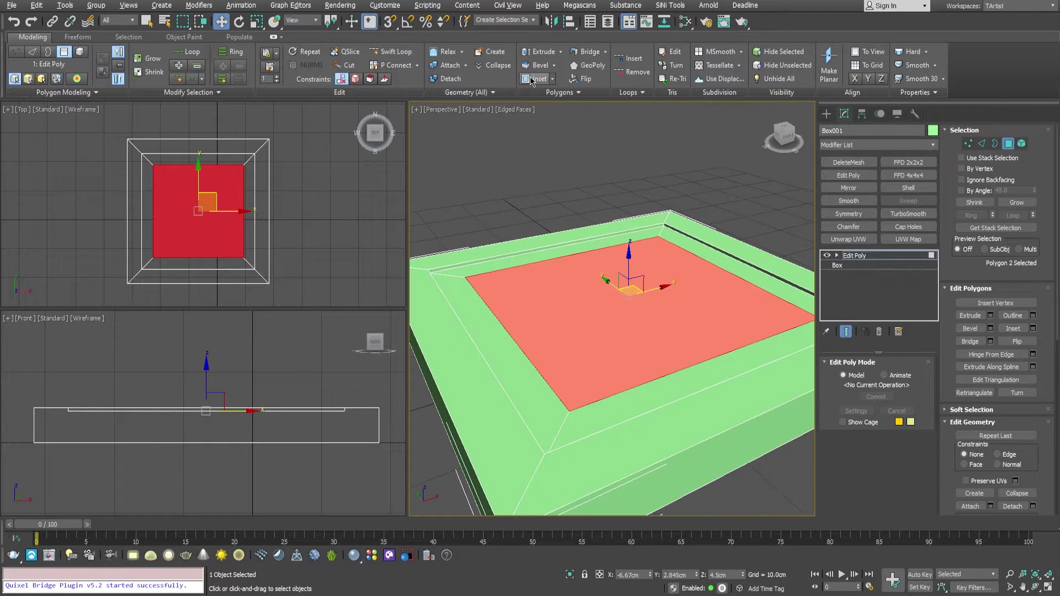
shift+click(542, 51)
click(645, 332)
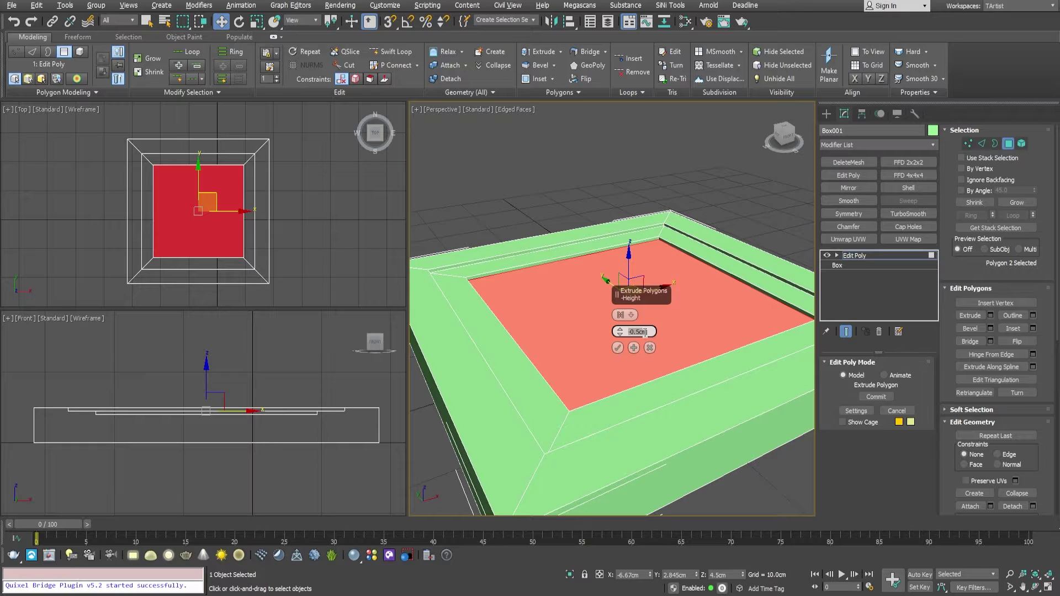
text(.)
key(Return)
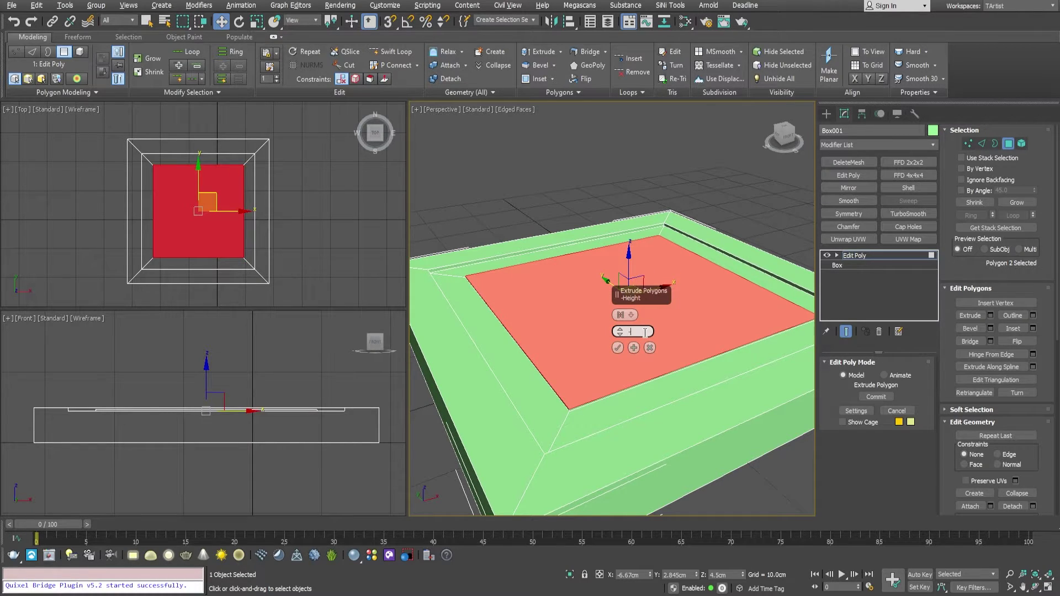
text(-0.2)
key(Return)
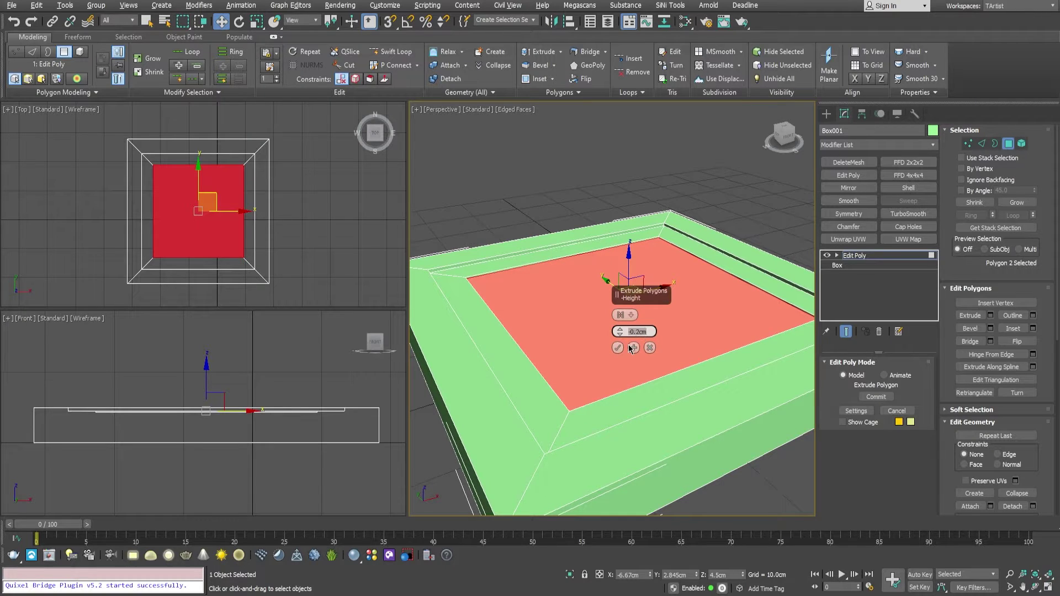
click(617, 348)
alt+middle_drag(564, 309, 555, 302)
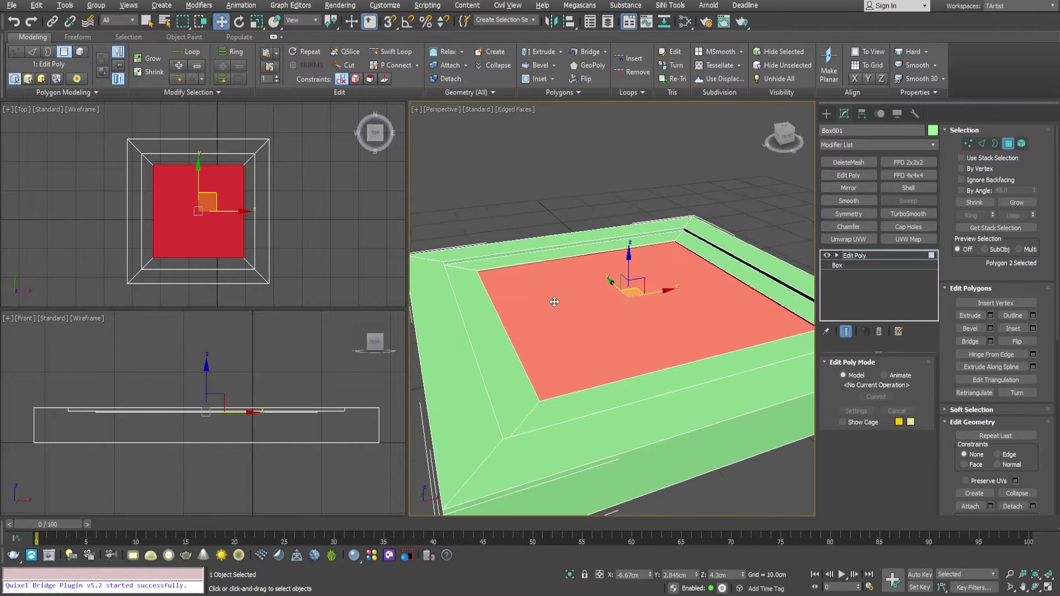
Reselect the recessed central polygon and open the material ID settings for it
click(525, 195)
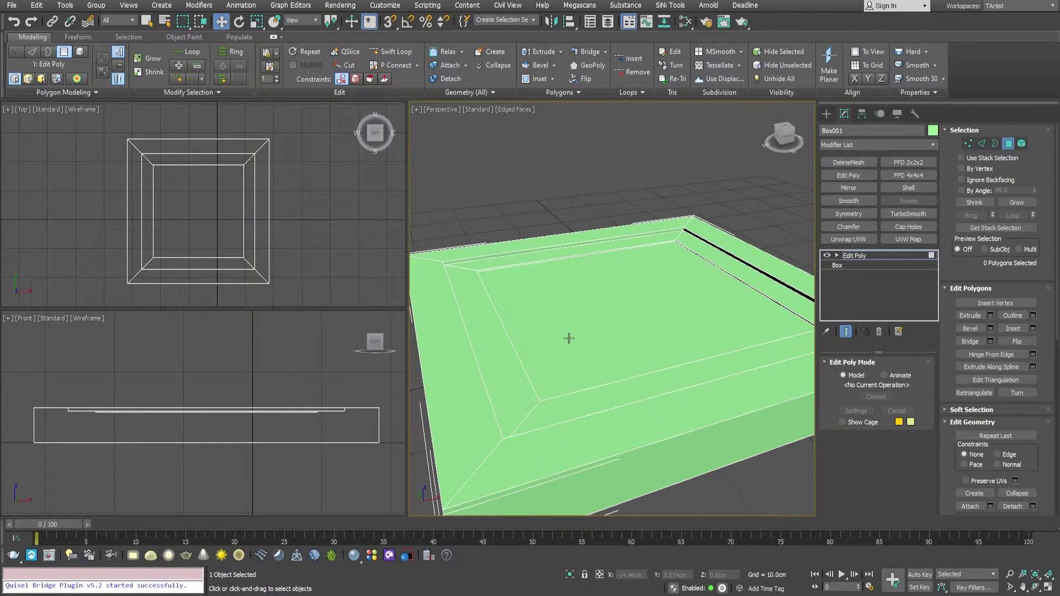
click(568, 338)
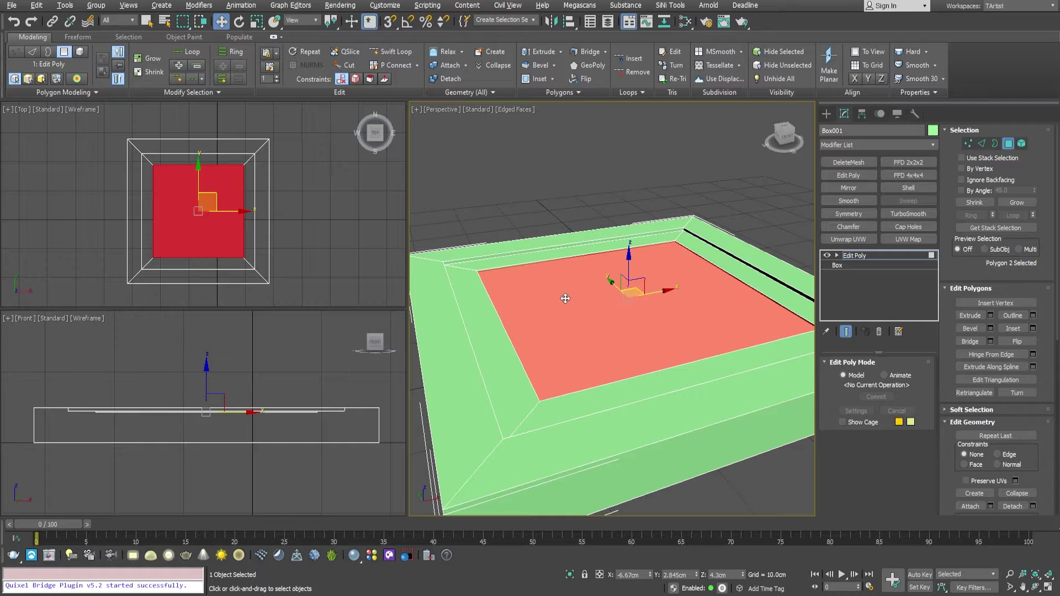
mouse_move(565, 298)
alt+middle_down()
mouse_move(556, 306)
mouse_move(568, 303)
alt+middle_up()
scroll(555, 303, down, 3)
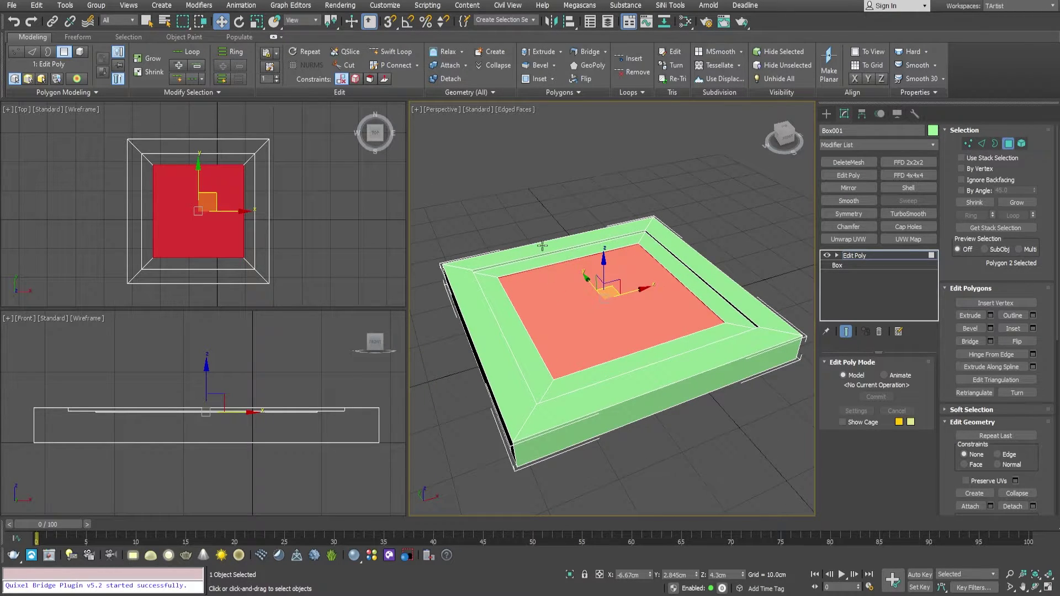
click(914, 92)
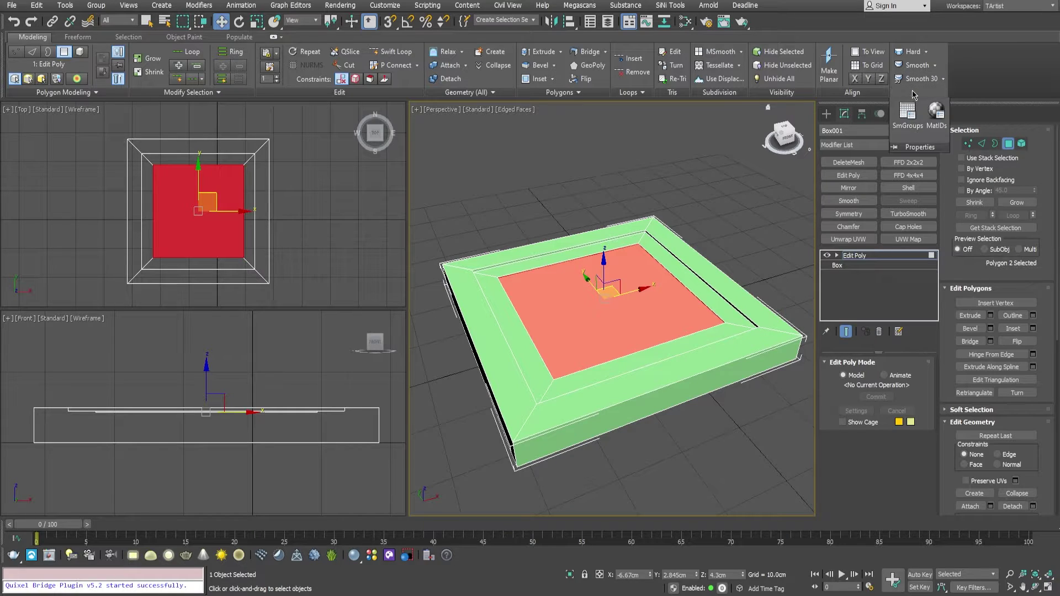
click(936, 113)
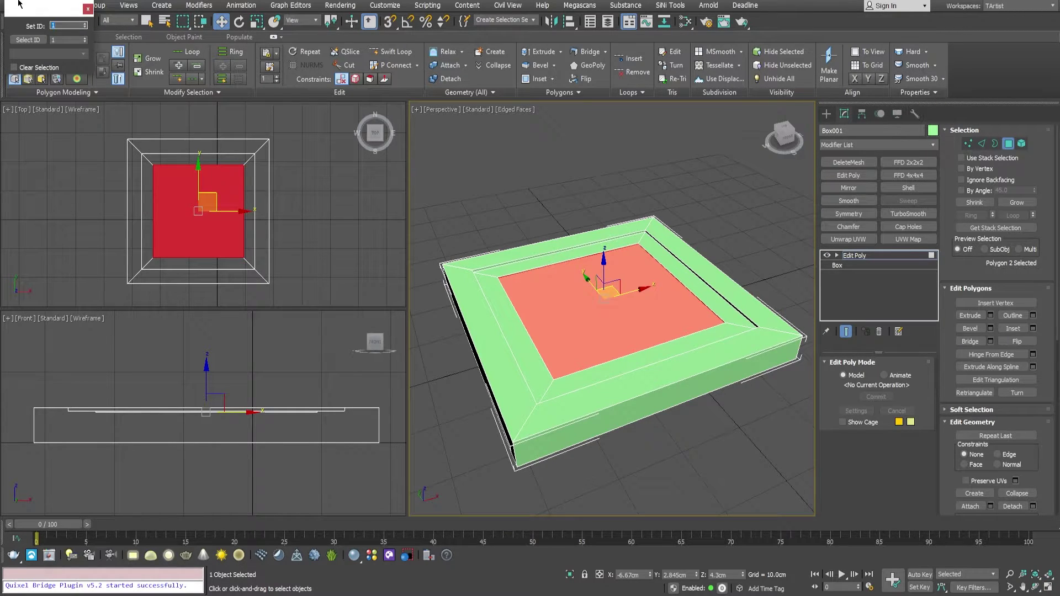
drag(44, 11, 287, 152)
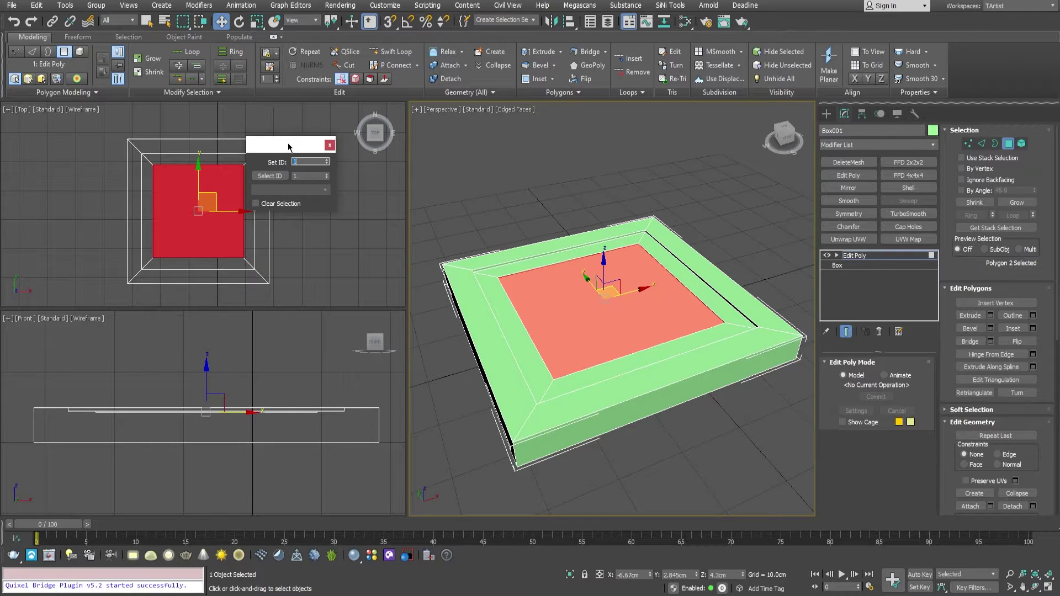
Grow the selection outward, exclude the central polygon, and assign material ID 2 to the inner border polygons
click(144, 59)
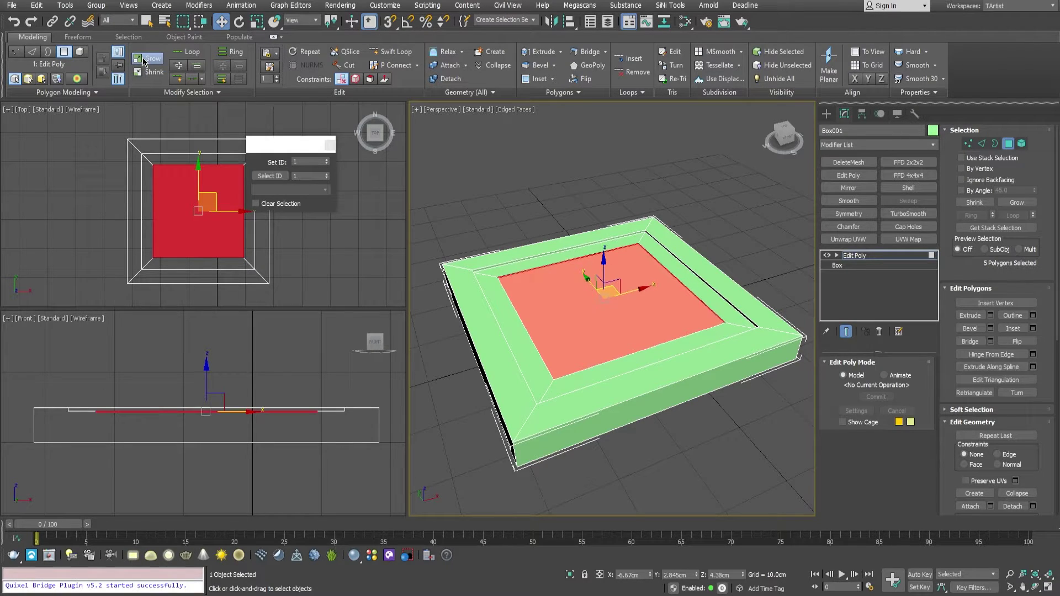
alt+click(562, 308)
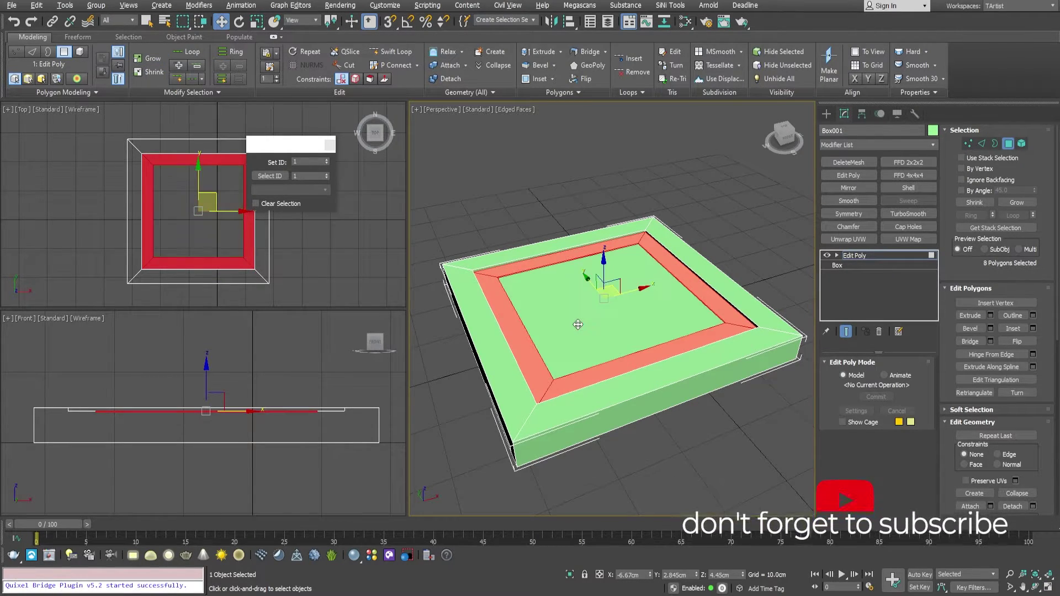
click(327, 161)
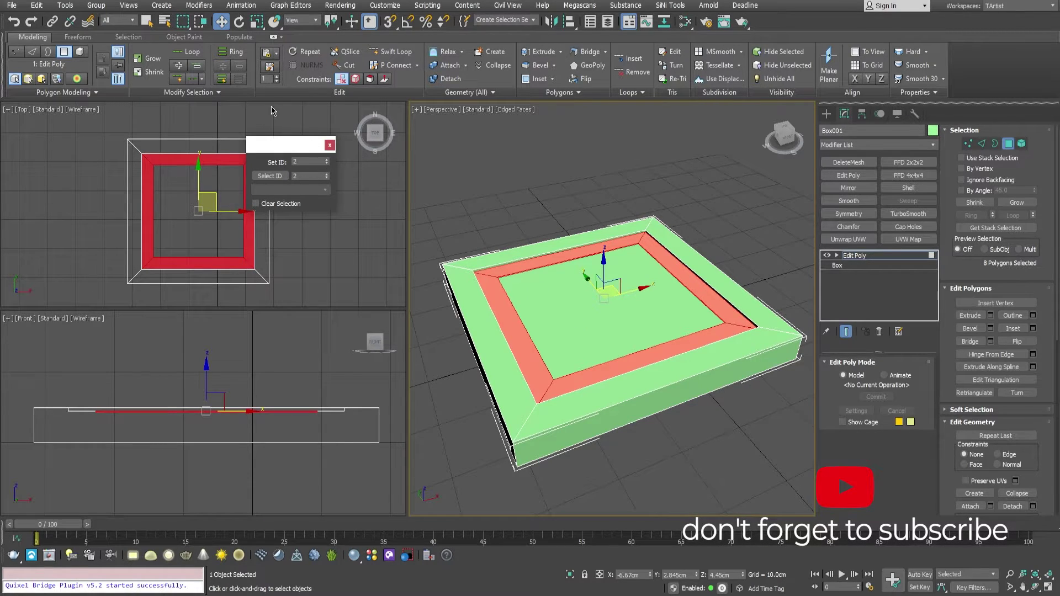
click(149, 60)
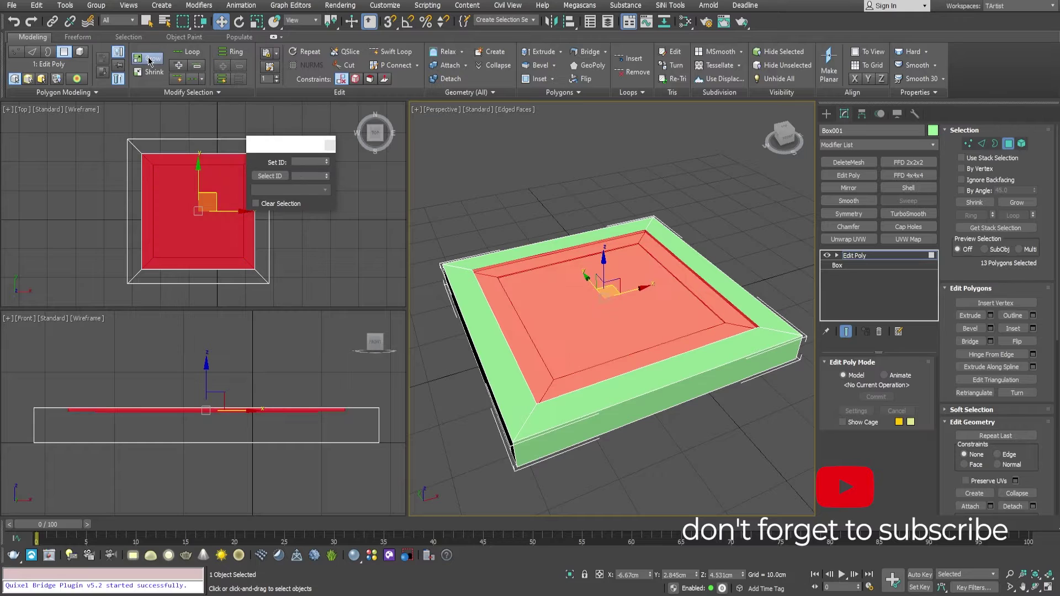
alt+click(579, 309)
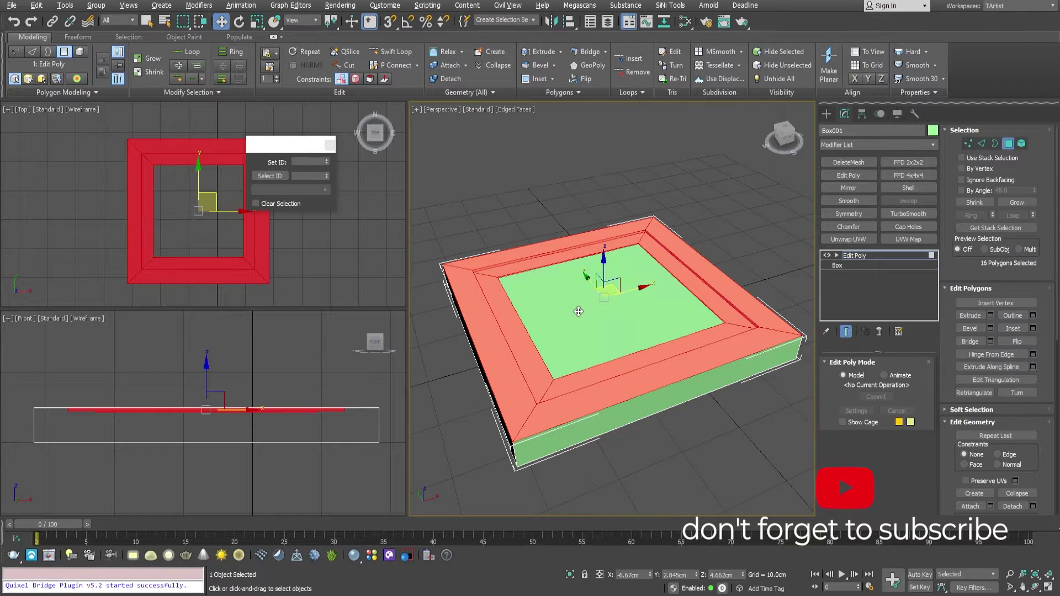
alt+middle_drag(551, 266, 579, 244)
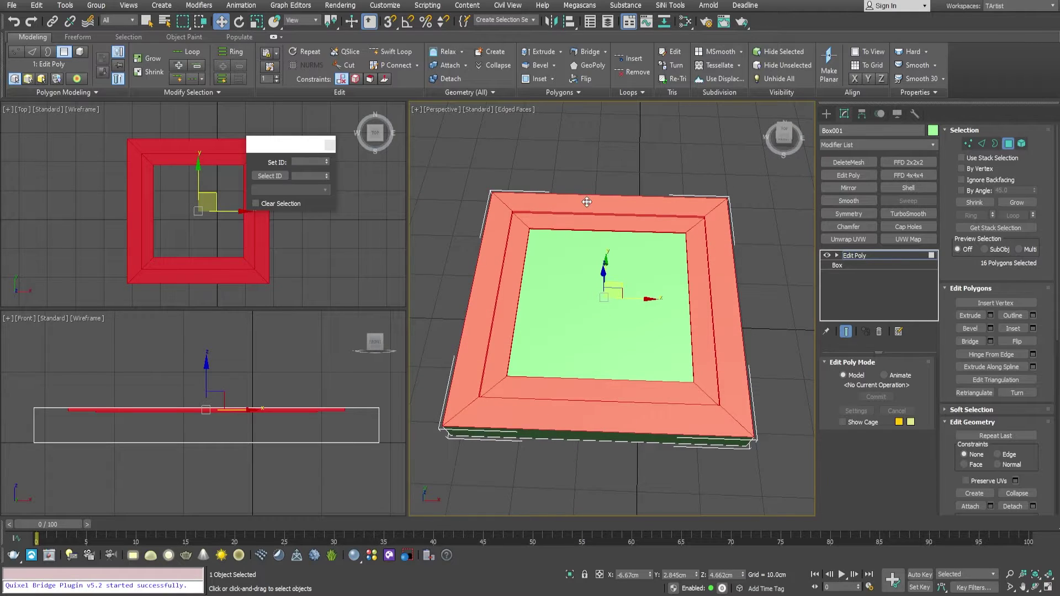
Select the four outer border polygons, grow the selection to the frame's sides, assign it material ID 3, and leave polygon level
click(552, 203)
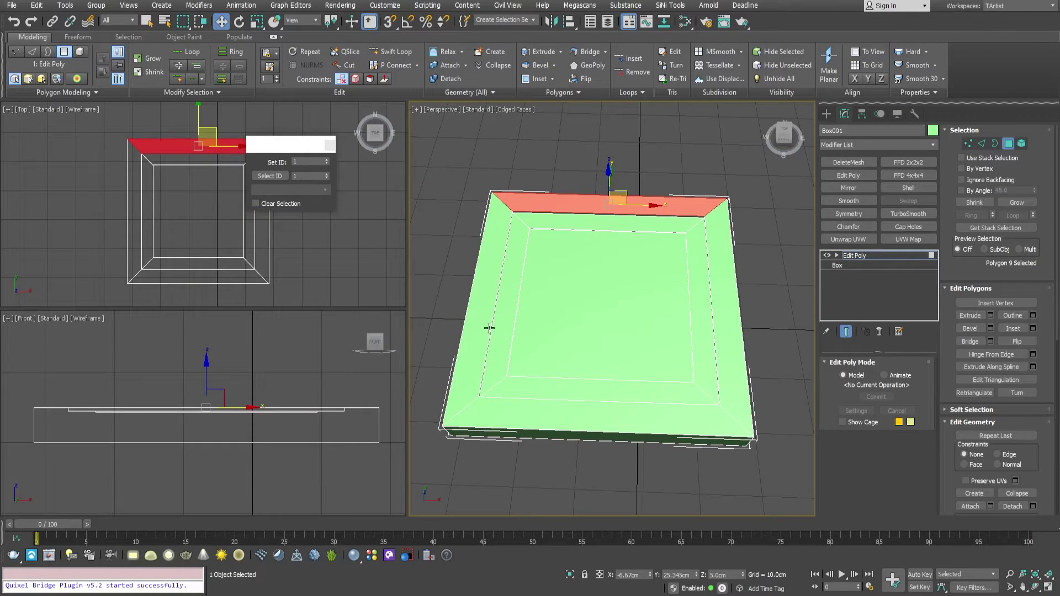
ctrl+click(473, 377)
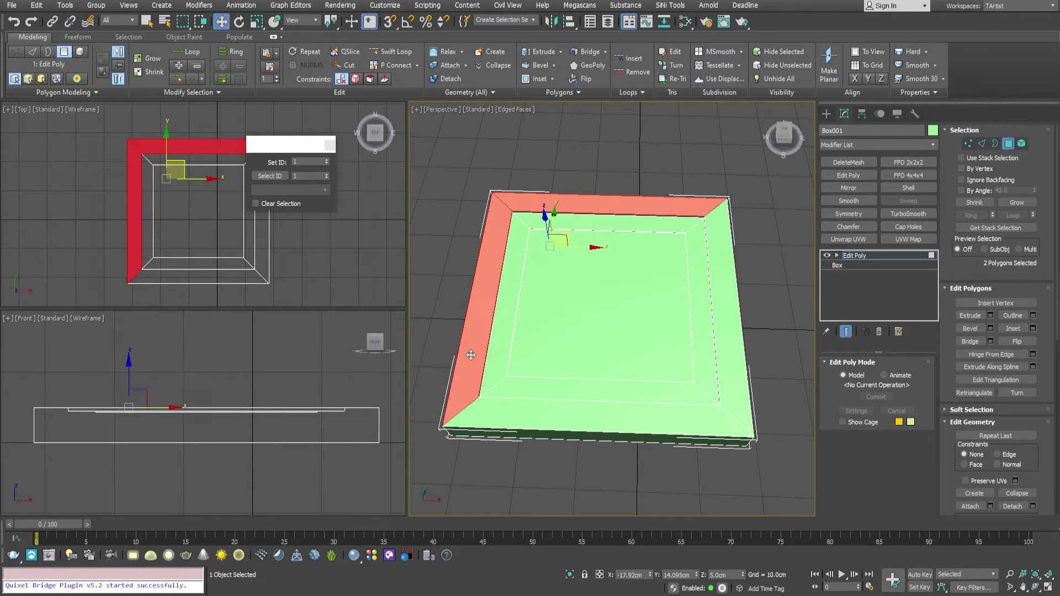
ctrl+click(679, 427)
ctrl+click(732, 377)
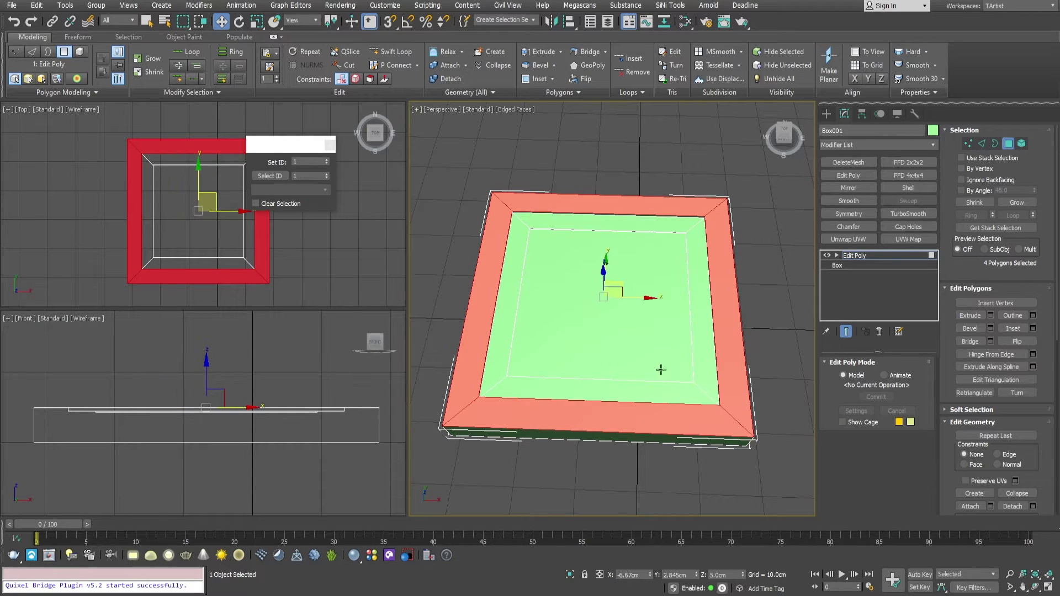
alt+middle_drag(608, 374, 625, 334)
click(509, 313)
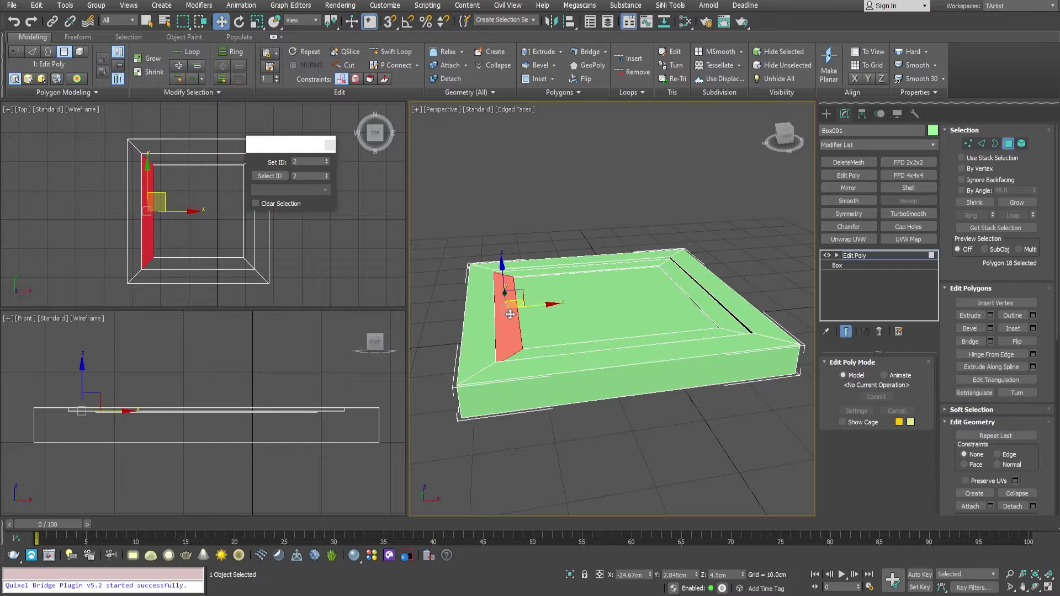
key(ctrl+z)
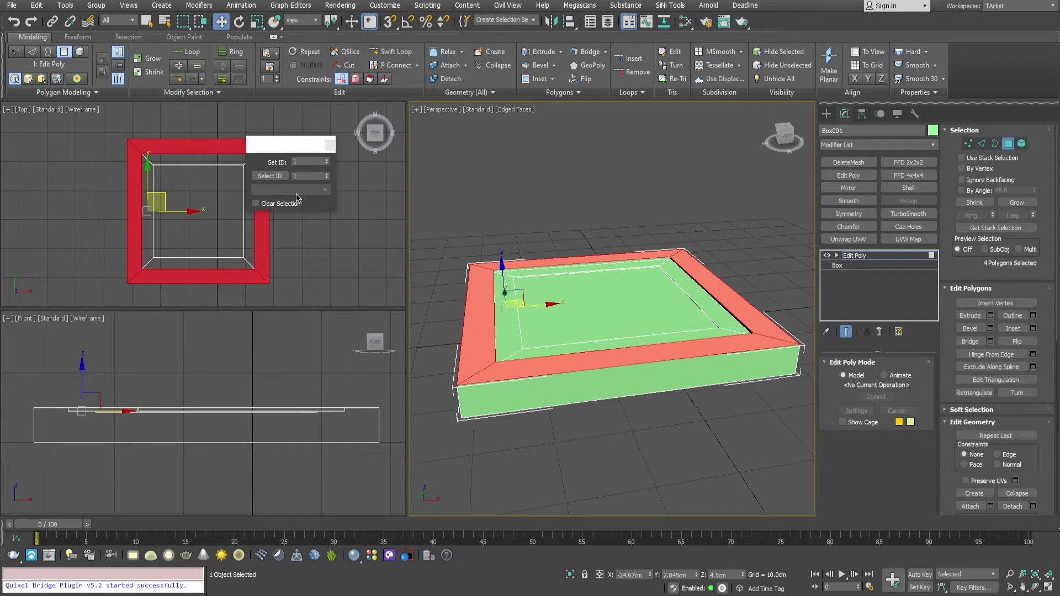
click(148, 58)
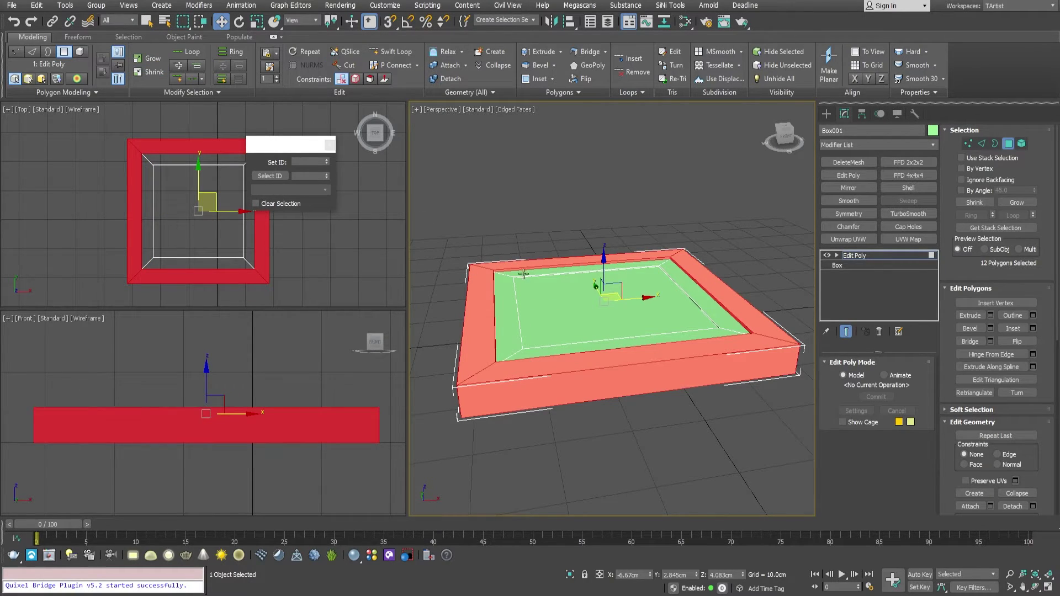
alt+middle_drag(536, 286, 542, 306)
click(314, 160)
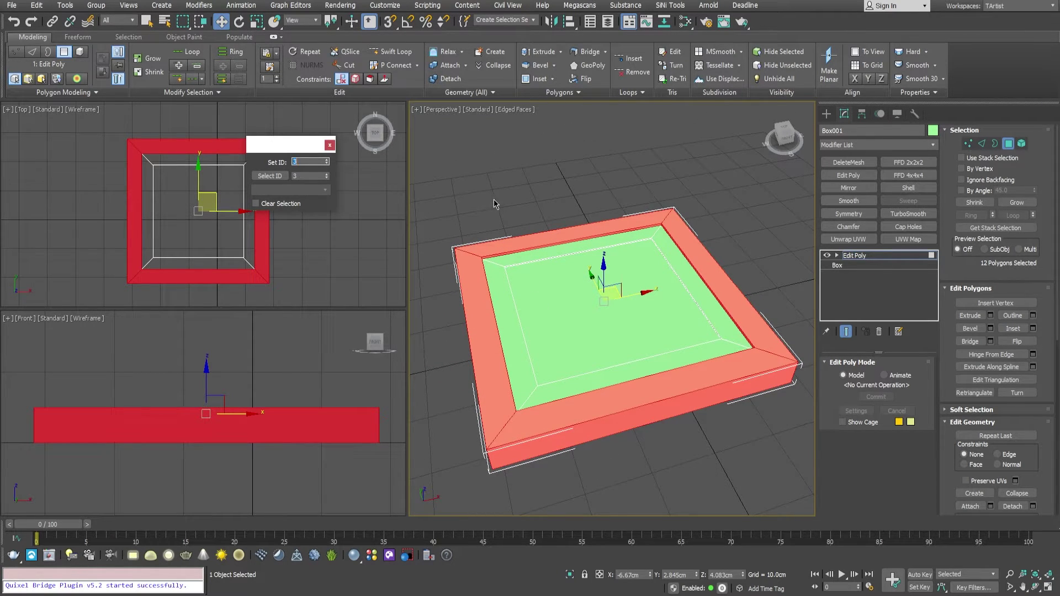
mouse_move(502, 206)
alt+middle_down()
mouse_move(516, 210)
mouse_move(495, 204)
alt+middle_up()
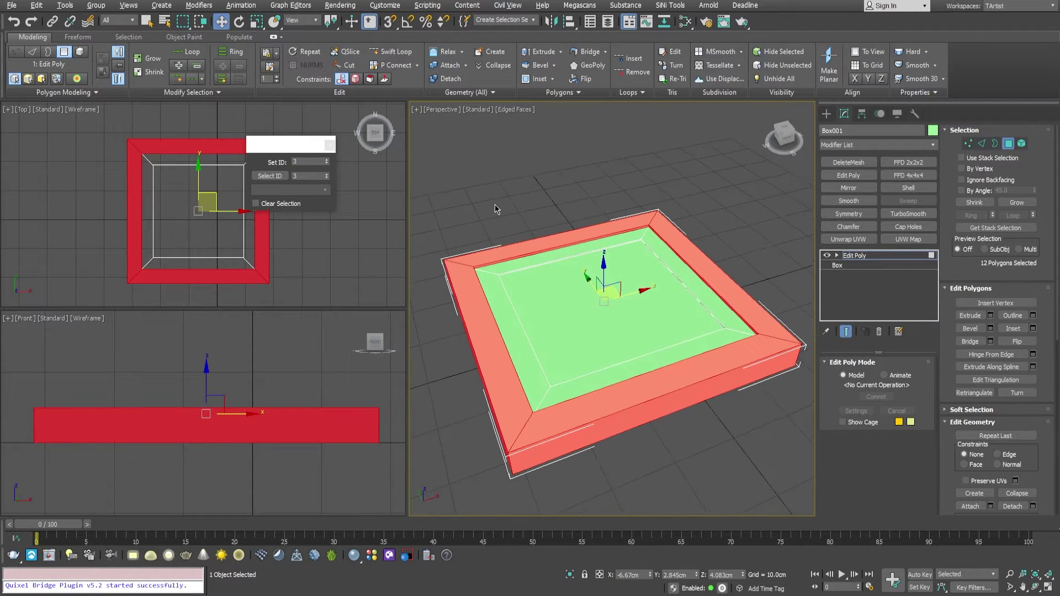
click(64, 55)
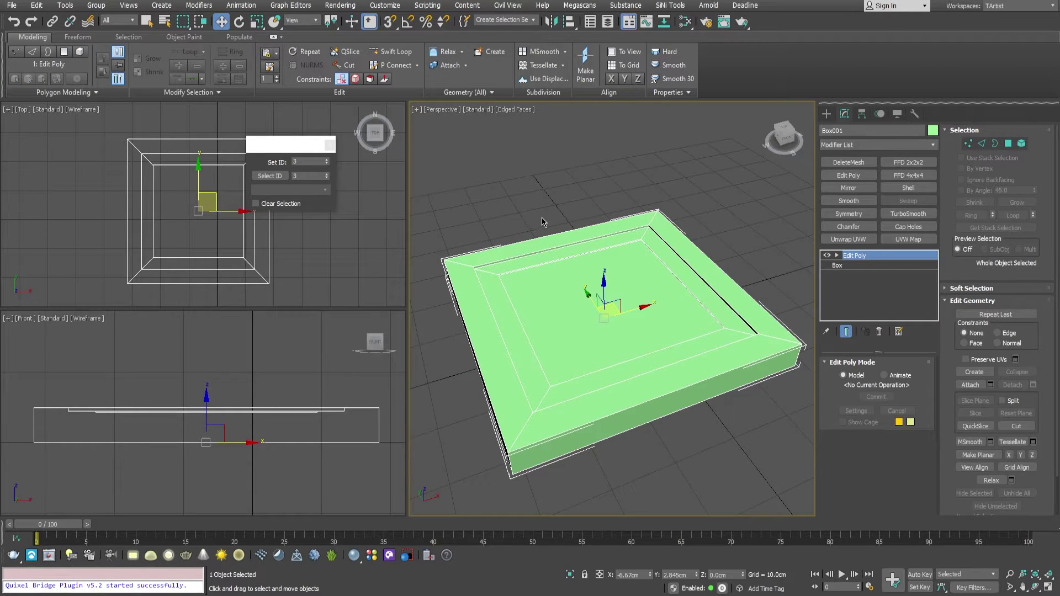
Add a Chamfer modifier to the whole frame above the Edit Poly modifier
alt+middle_drag(543, 217, 531, 202)
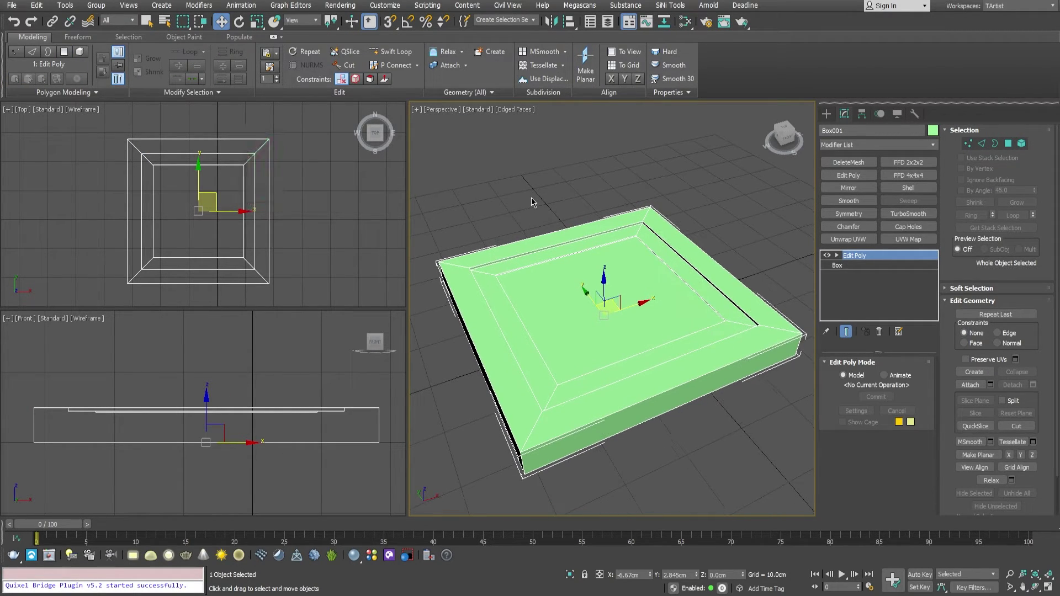
click(532, 202)
click(702, 279)
scroll(662, 292, down, 3)
alt+middle_drag(572, 309, 591, 329)
scroll(590, 316, up, 5)
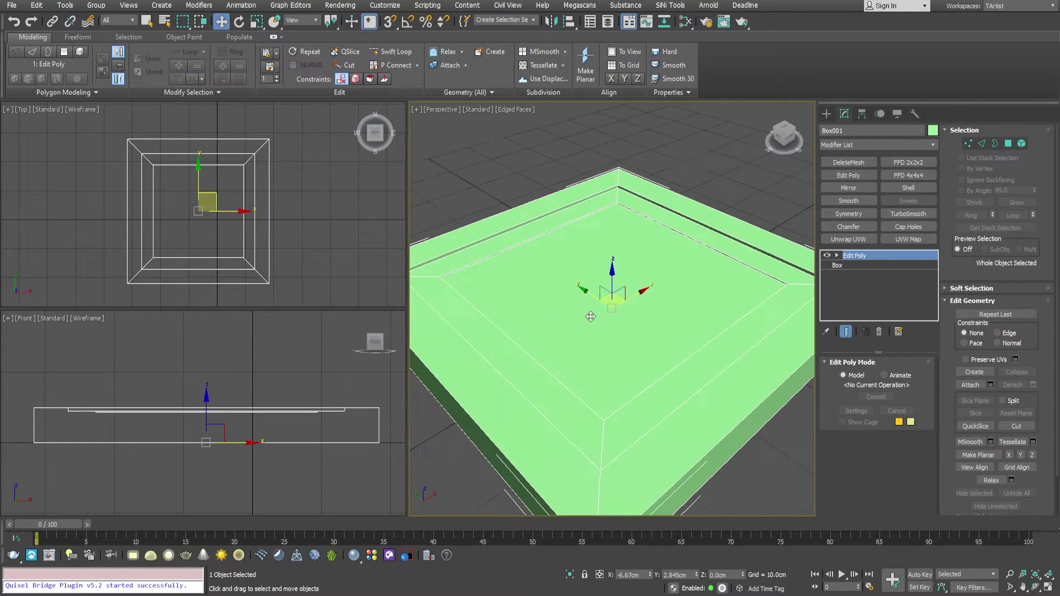
scroll(591, 316, down, 3)
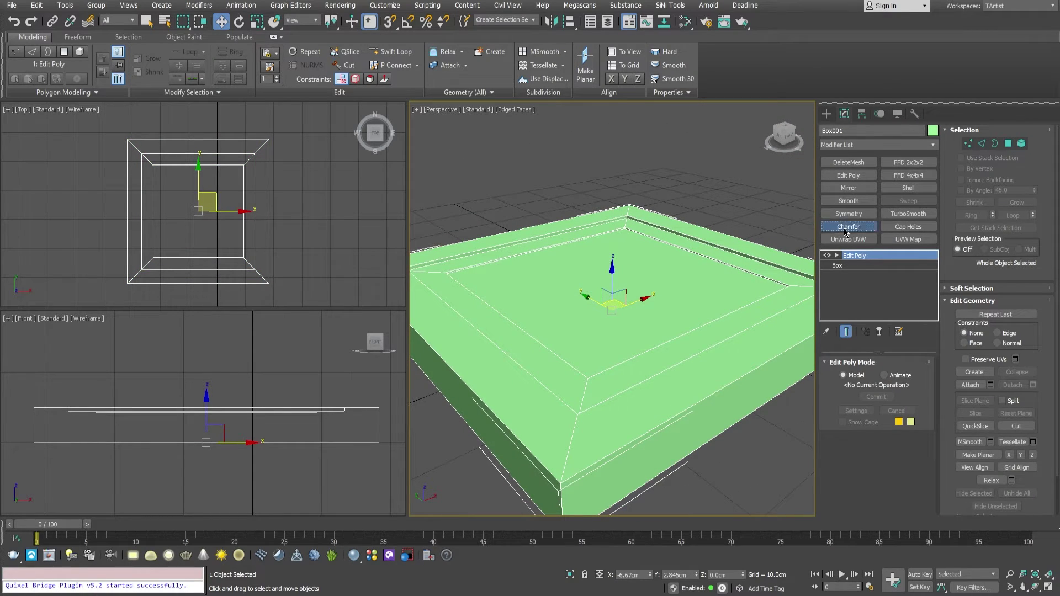
click(848, 226)
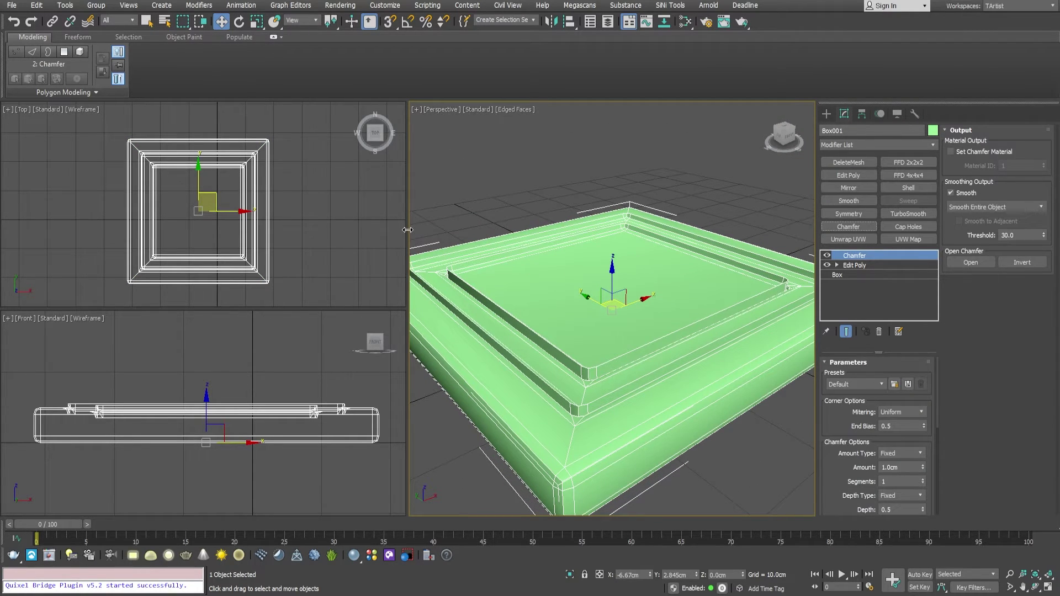
Enlarge the perspective view and set the chamfer amount to 0.1 cm
drag(408, 230, 307, 229)
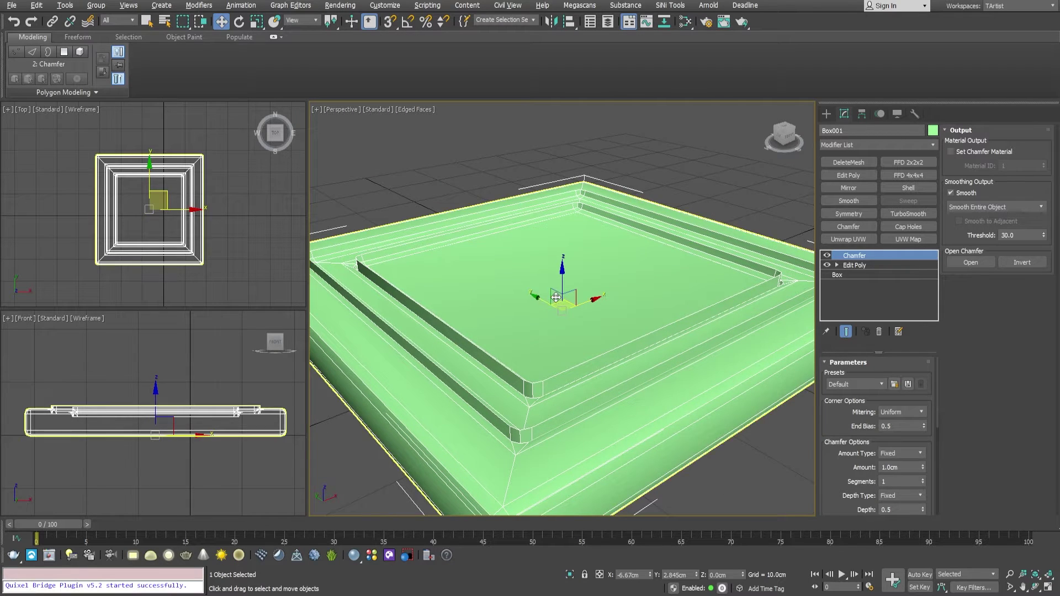
alt+middle_drag(555, 298, 552, 302)
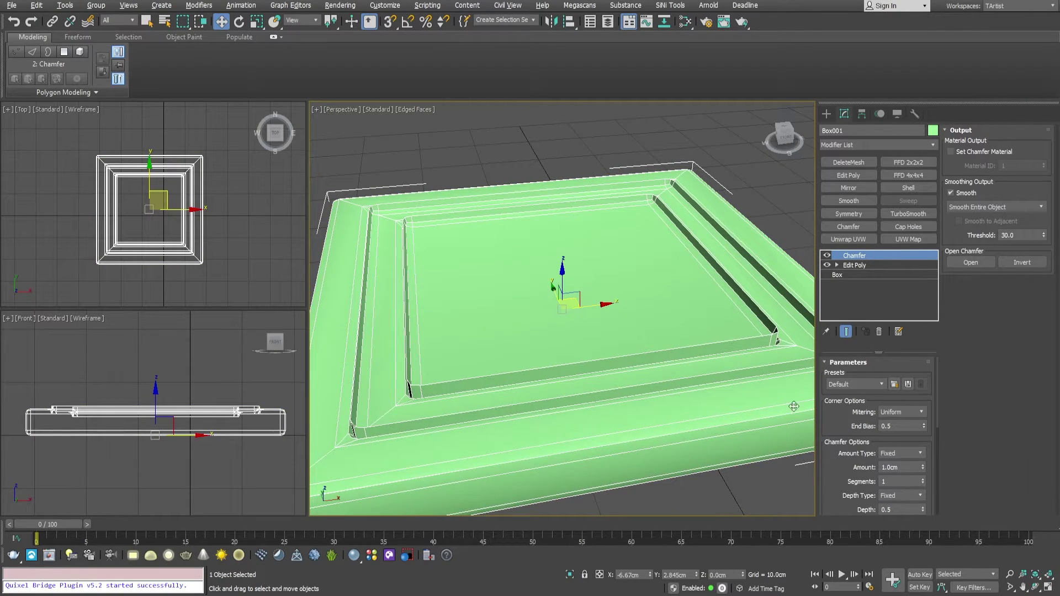
drag(835, 431, 835, 389)
alt+middle_drag(558, 342, 591, 340)
double_click(884, 424)
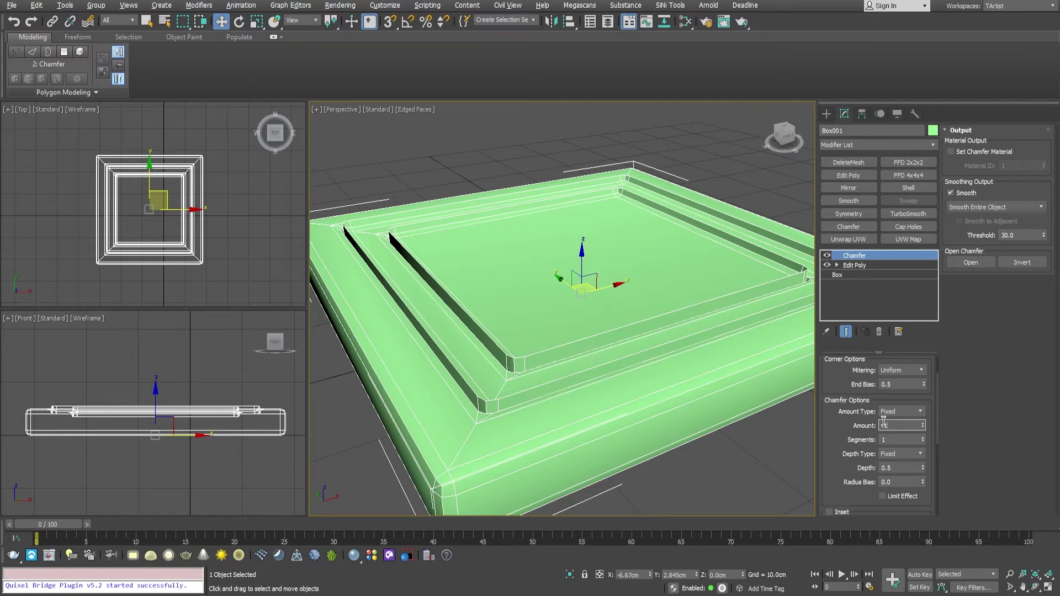
key(Return)
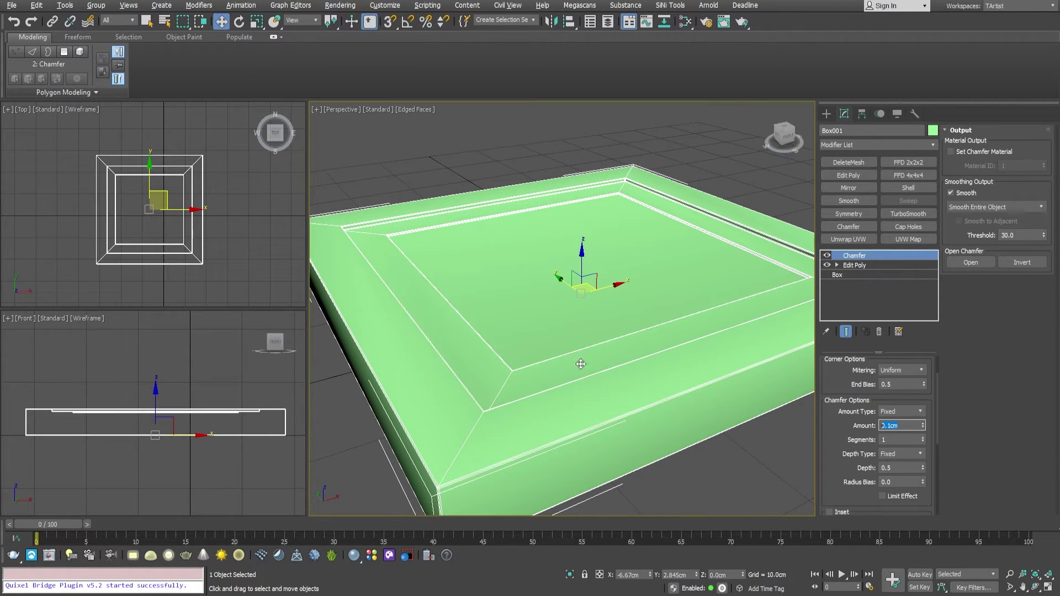
scroll(690, 364, down, 5)
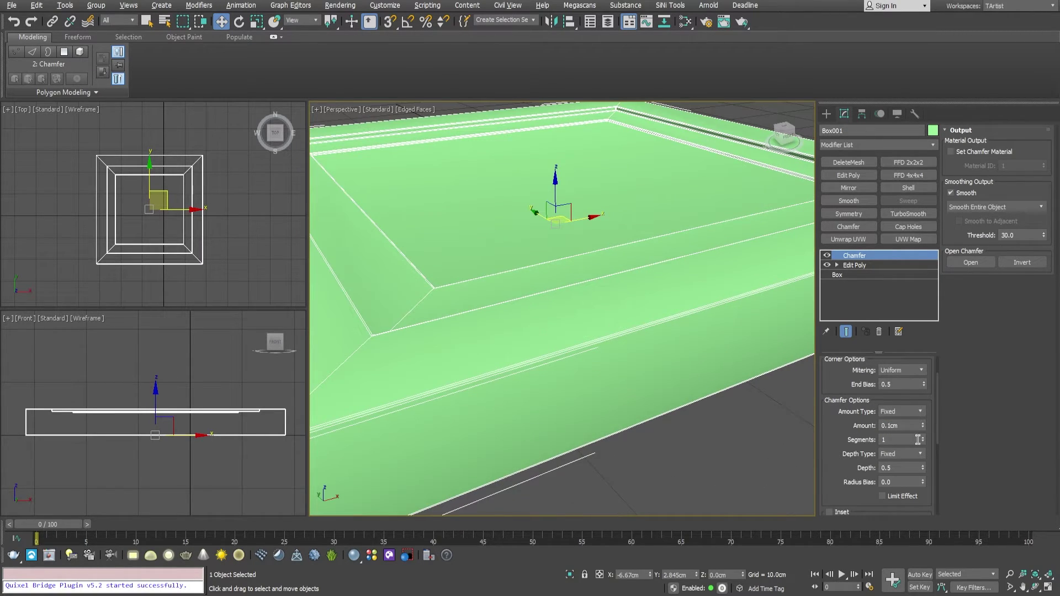
Set the Chamfer modifier's segments to 2 and check the rounded edges at the frame's outer corner
click(922, 438)
alt+middle_drag(663, 287, 644, 178)
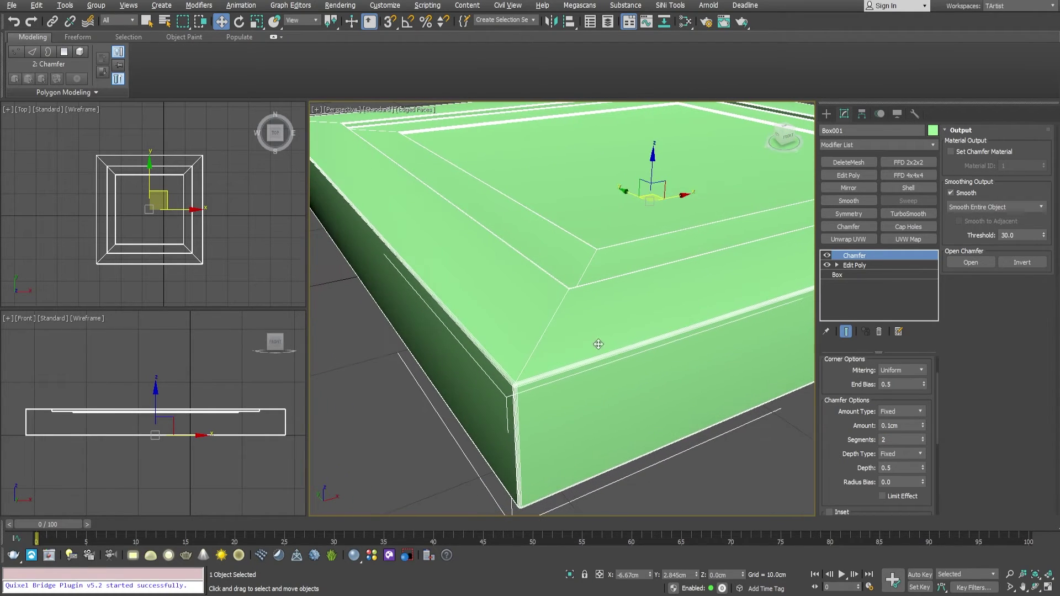
scroll(543, 394, up, 3)
scroll(489, 376, down, 8)
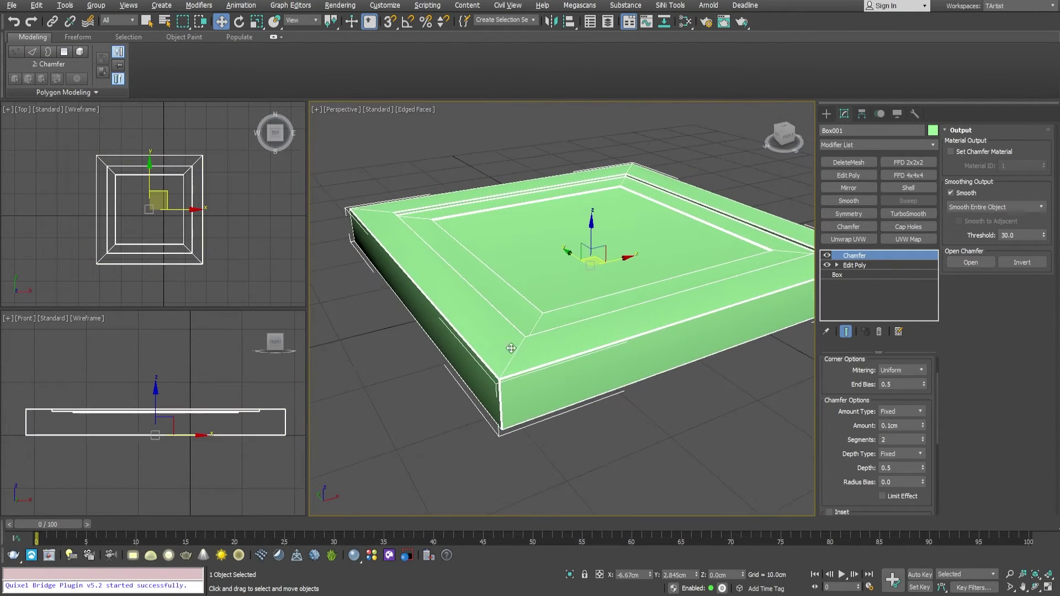
Turn off the edged faces display in the perspective view and inspect the frame's shaded surface
key(F4)
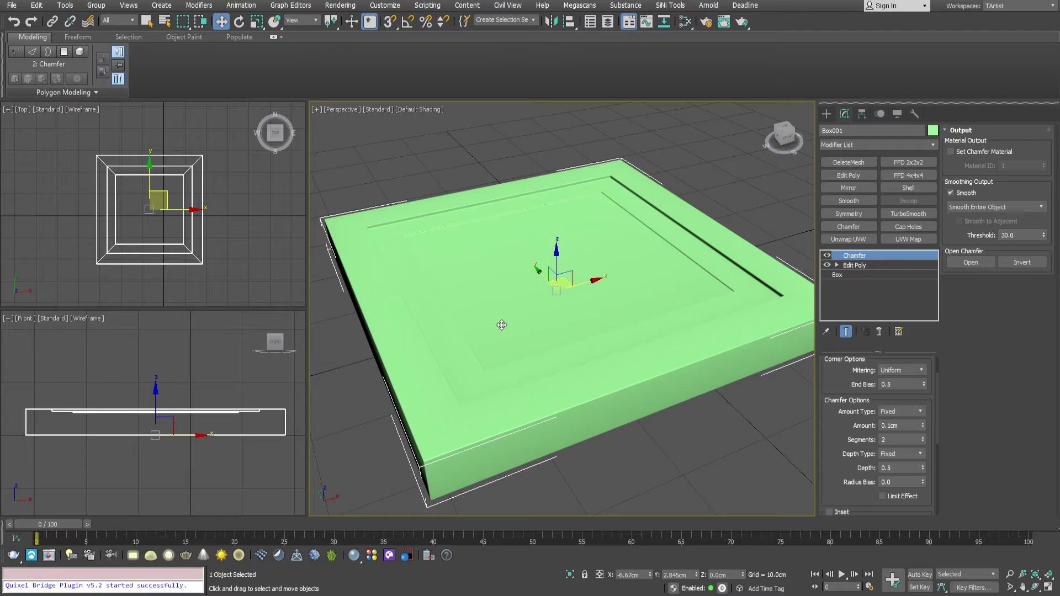
scroll(520, 355, up, 4)
alt+middle_drag(519, 355, 491, 256)
scroll(488, 279, down, 3)
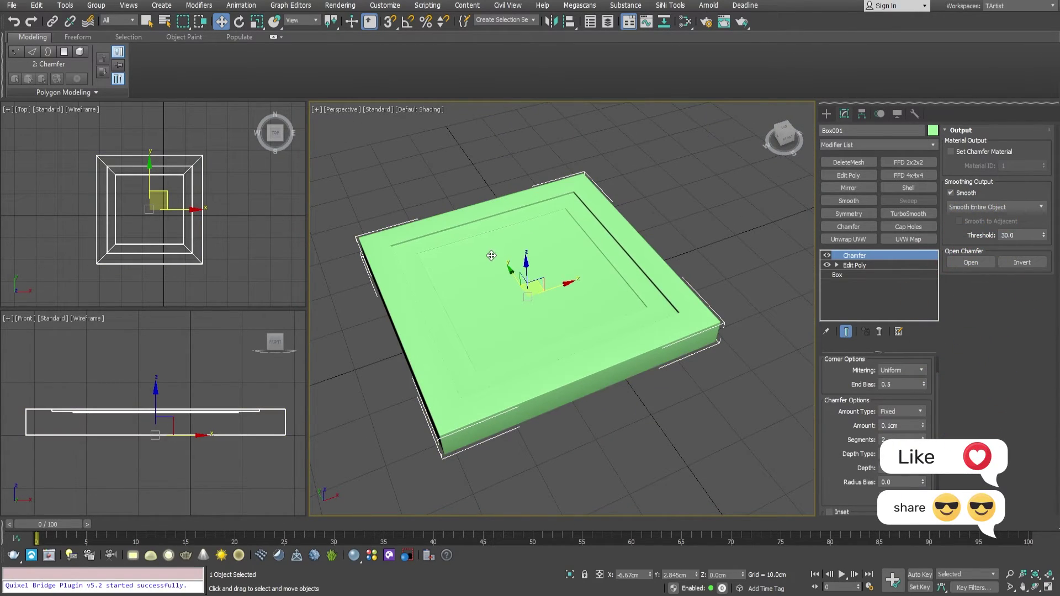
Rename the frame object to pit_frame and start saving the scene, opening the 3D ASSETS folder as destination
click(878, 130)
key(BackSpace)
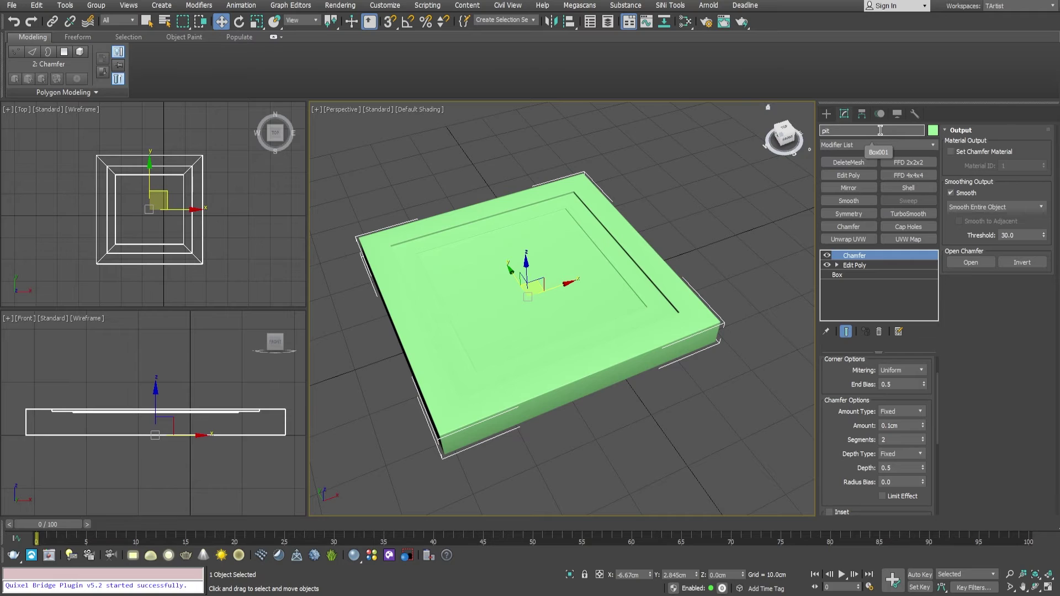
text(pit_frame)
key(Return)
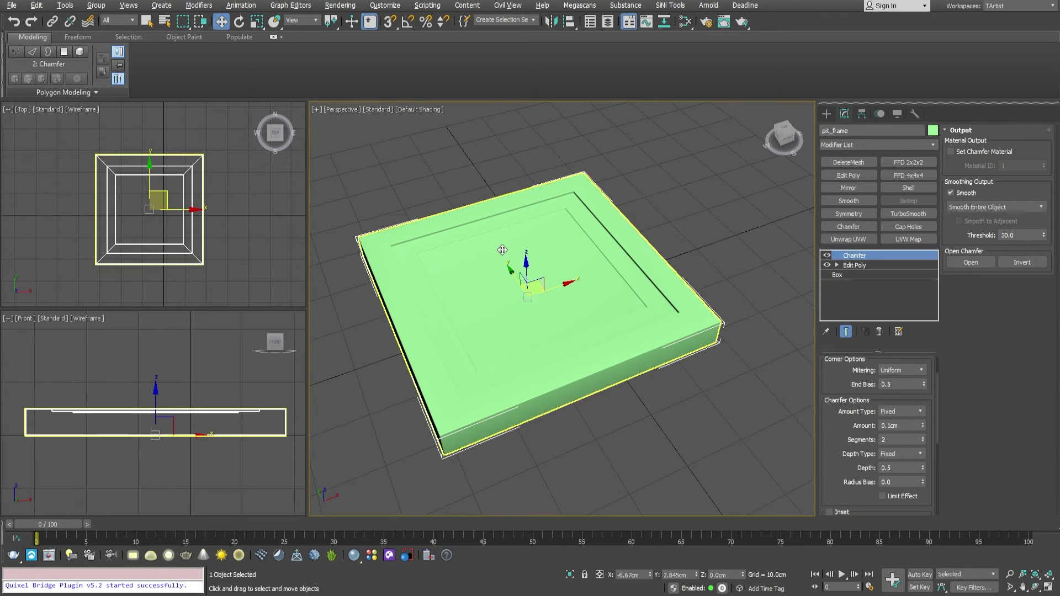
key(ctrl+s)
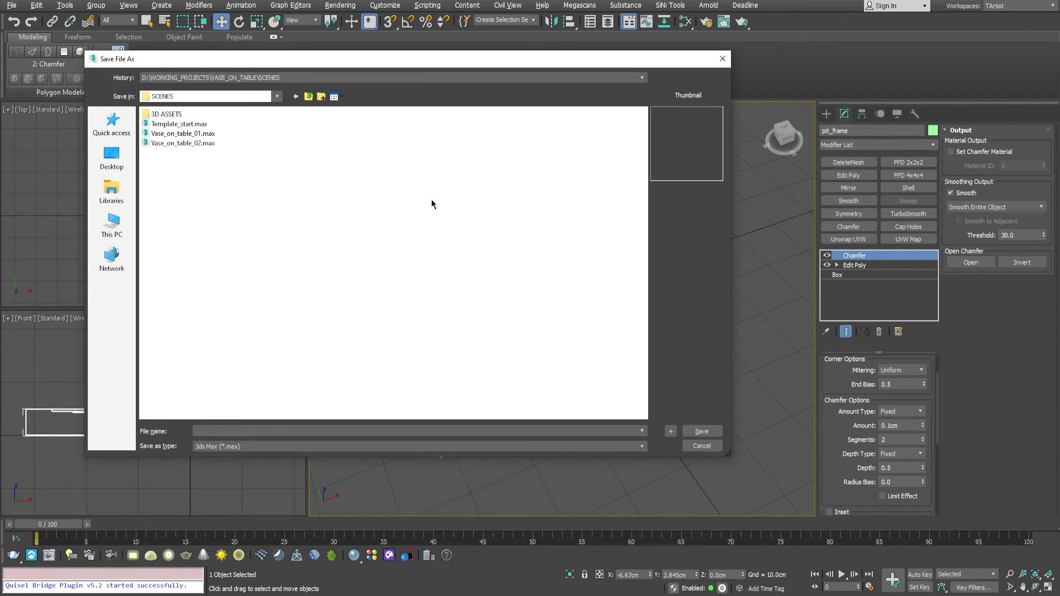
double_click(181, 114)
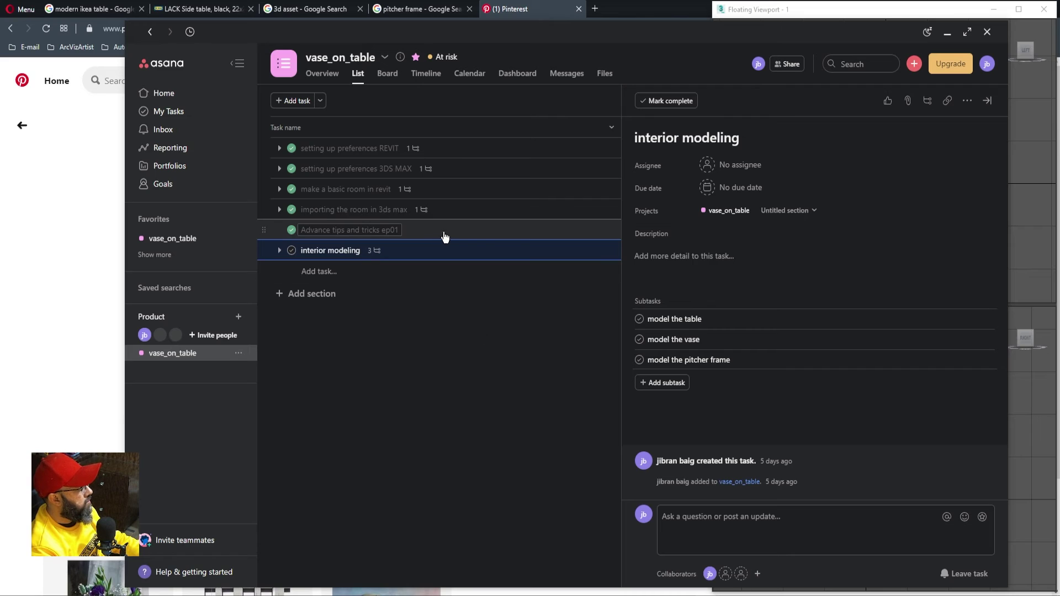
In the Asana project vase_on_table, mark the interior modeling subtasks "model the table" and "model the pitcher frame" as complete
click(795, 325)
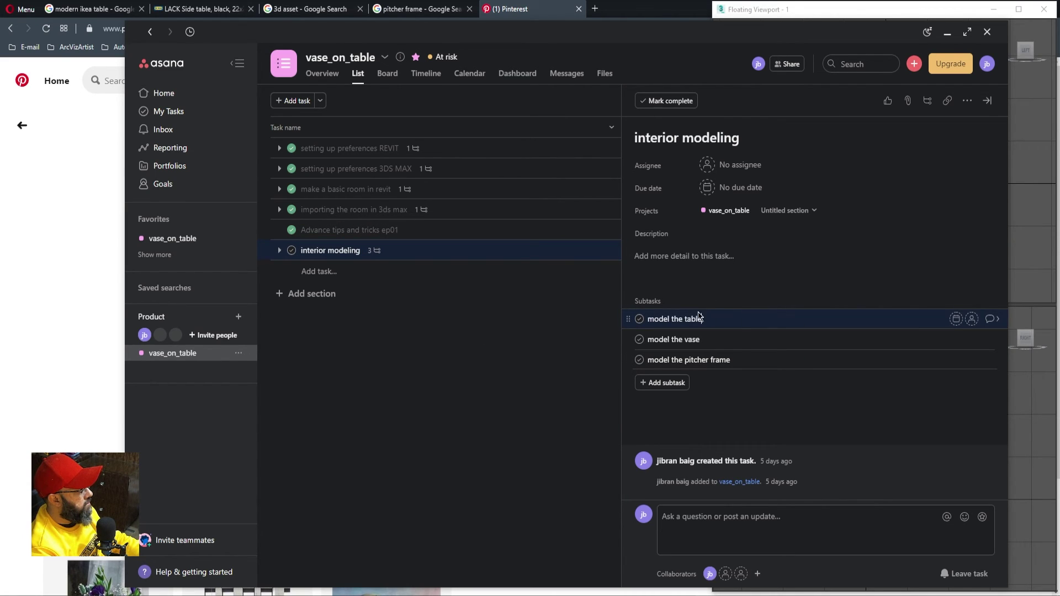
click(640, 319)
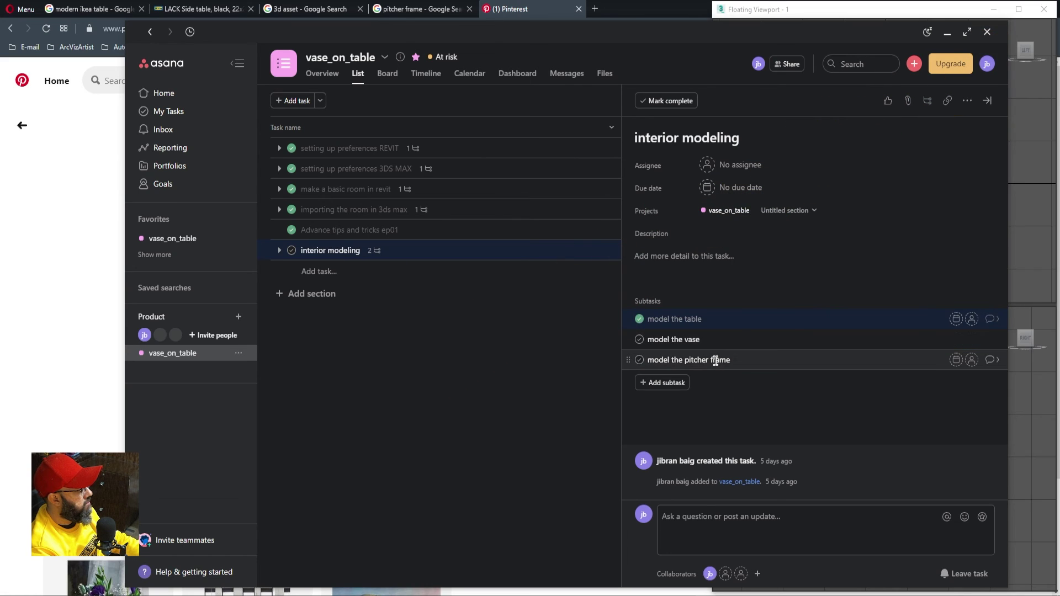
click(639, 362)
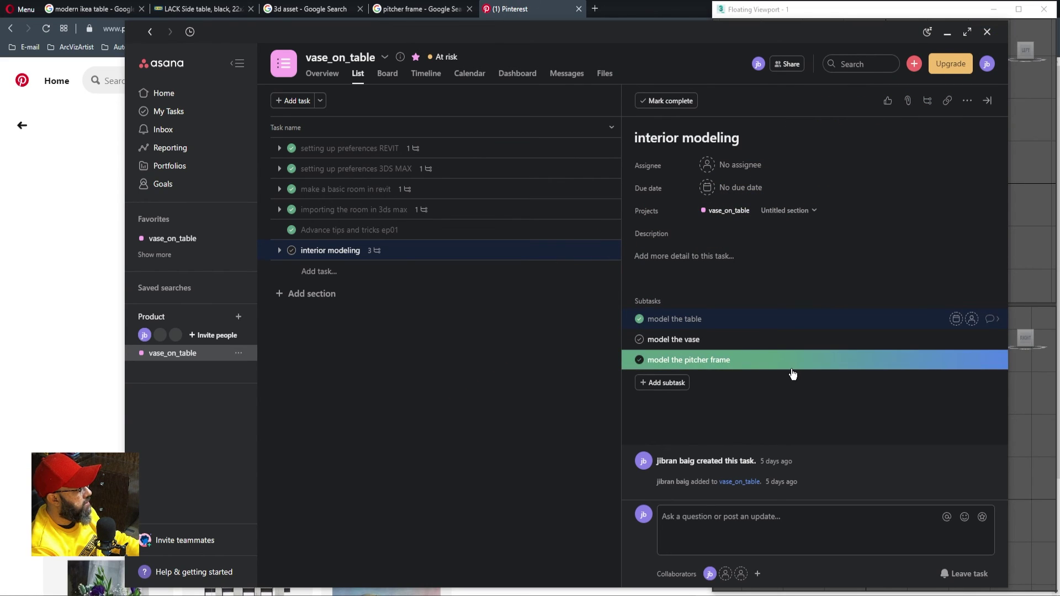